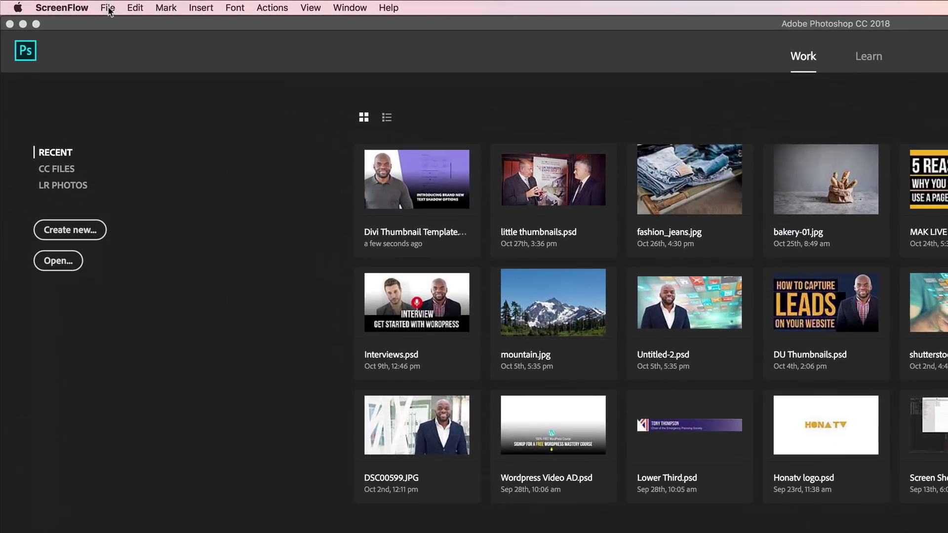
Step: Create a new blank document 1920 px wide and 847 px high
click(65, 21)
click(120, 7)
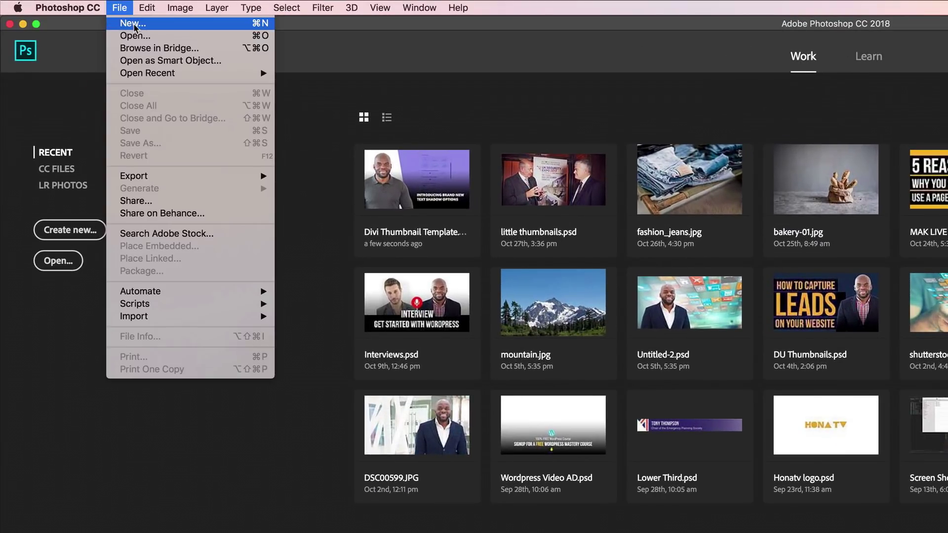
click(132, 24)
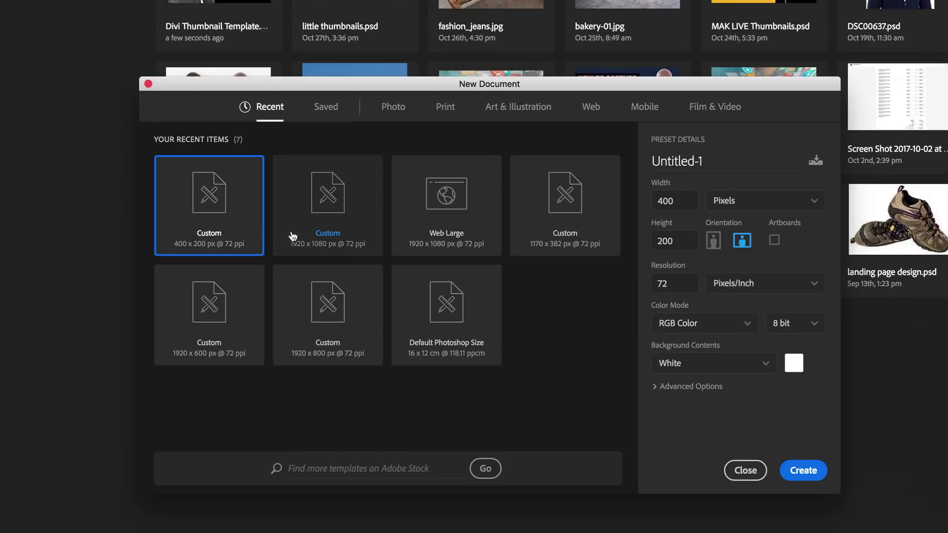
click(681, 201)
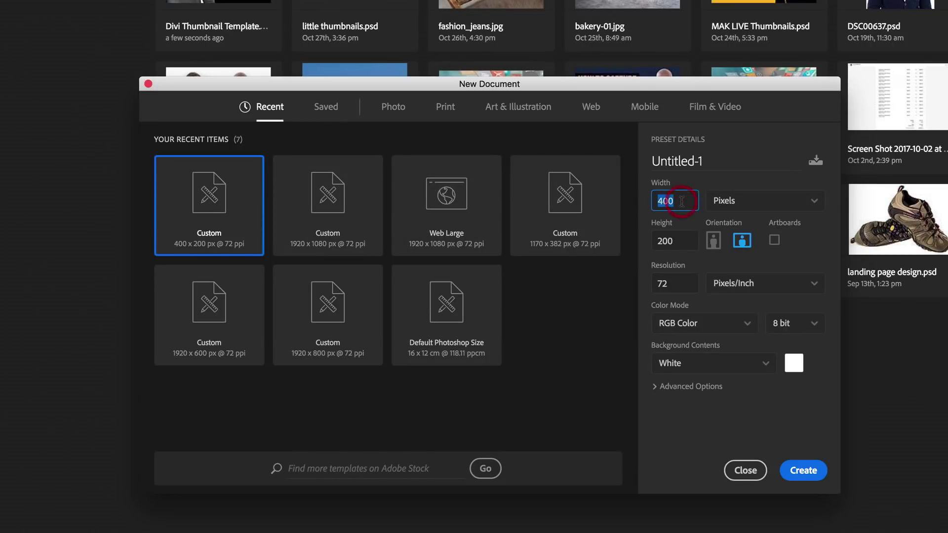
text(1920)
click(677, 241)
text(847)
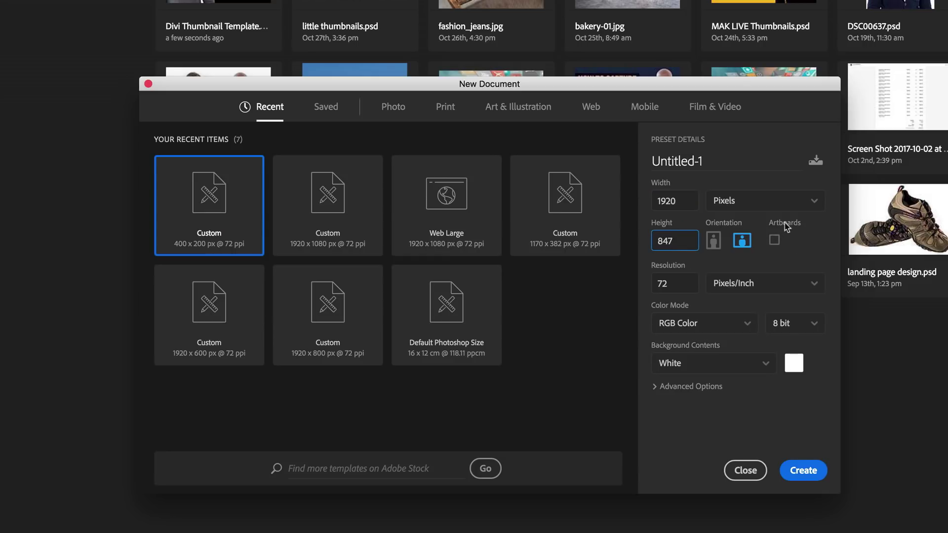
click(808, 472)
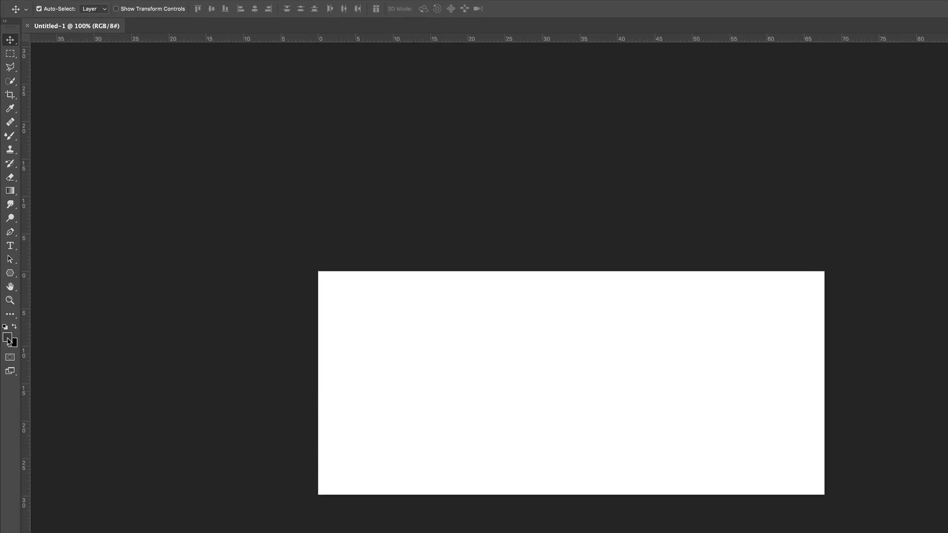
Step: Set the foreground colour to #626262
click(8, 340)
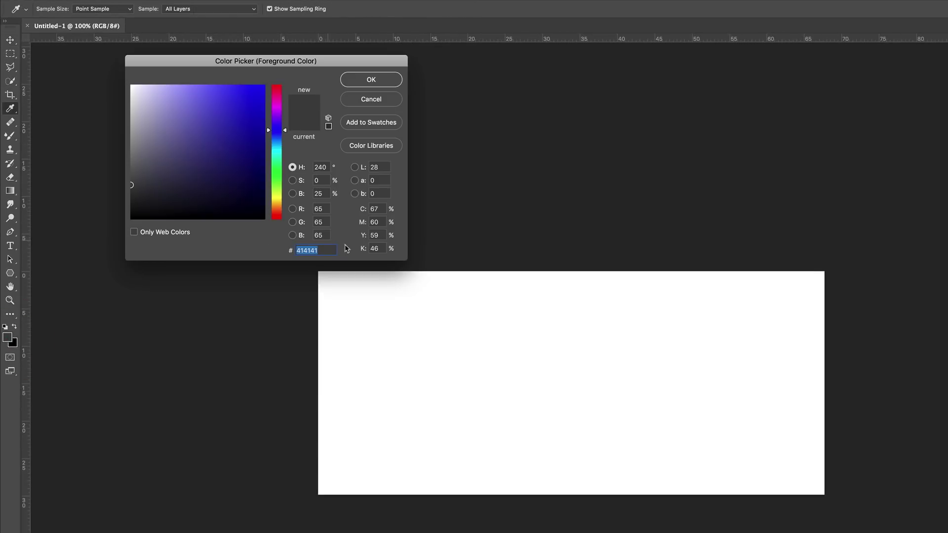
text(626262)
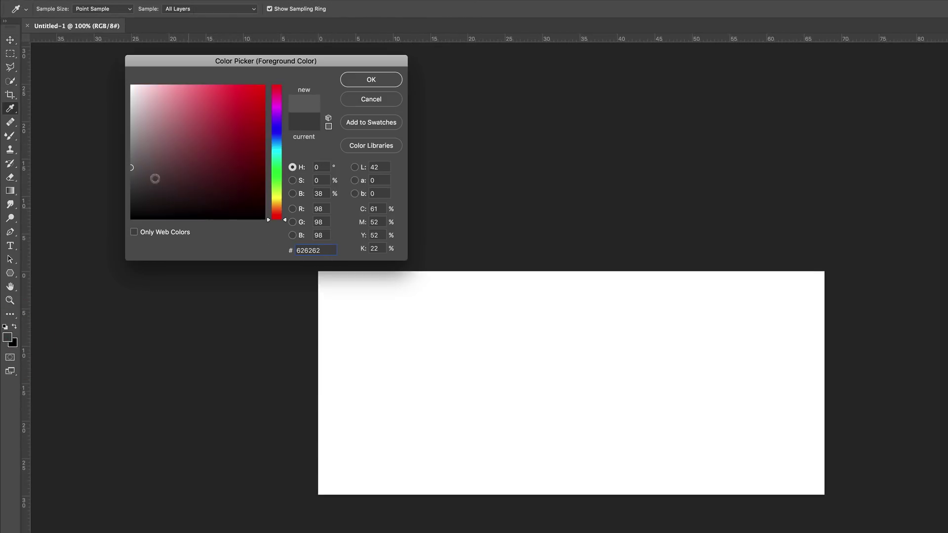
click(371, 80)
key(v)
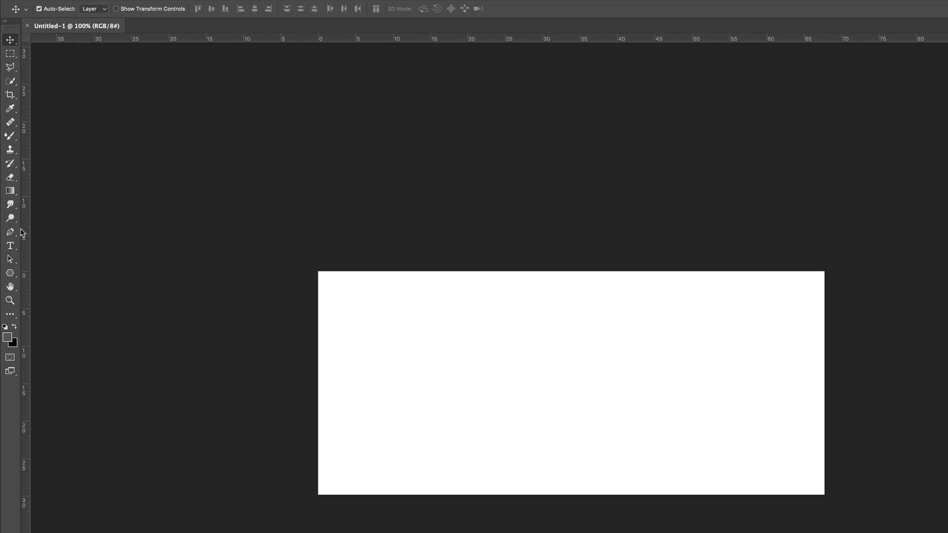
Step: Fill the canvas with the grey using the Paint Bucket and add an empty Layer 1
click(11, 193)
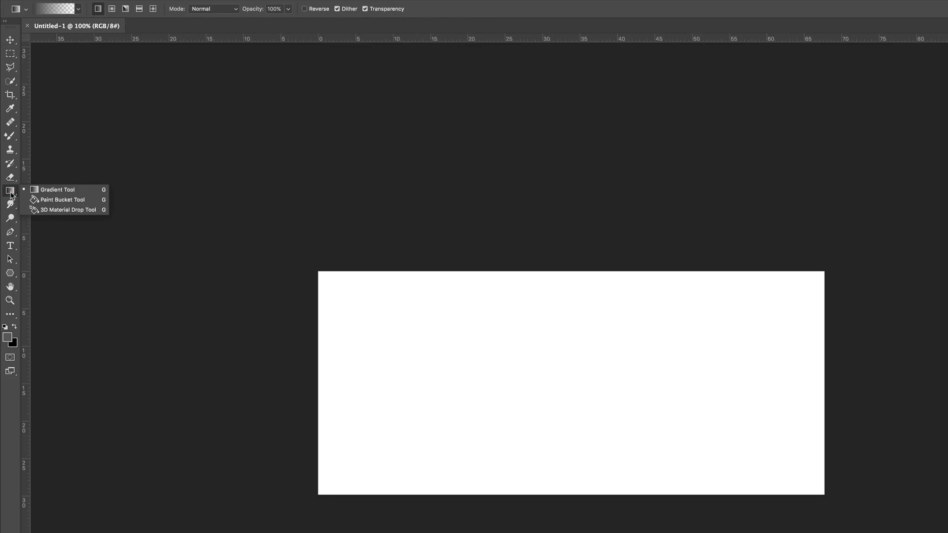
click(61, 200)
click(521, 408)
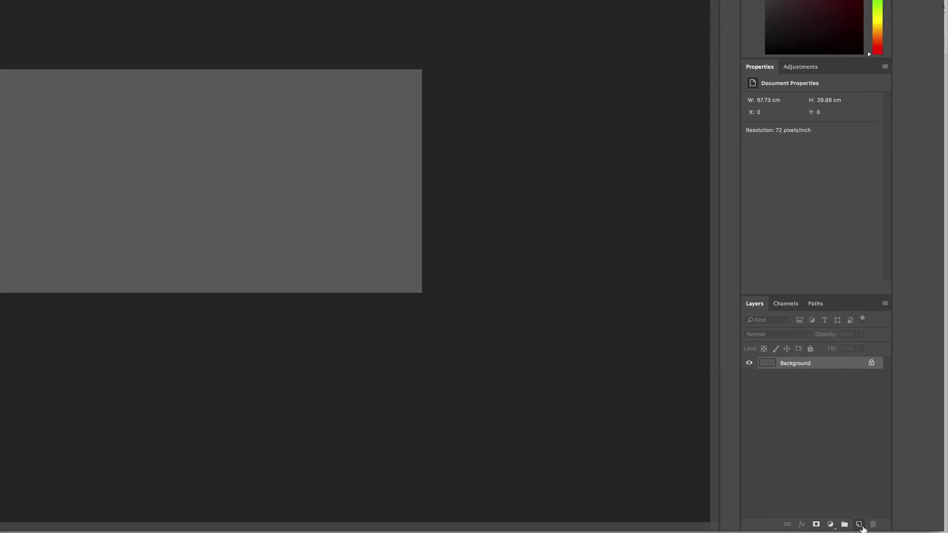
click(859, 525)
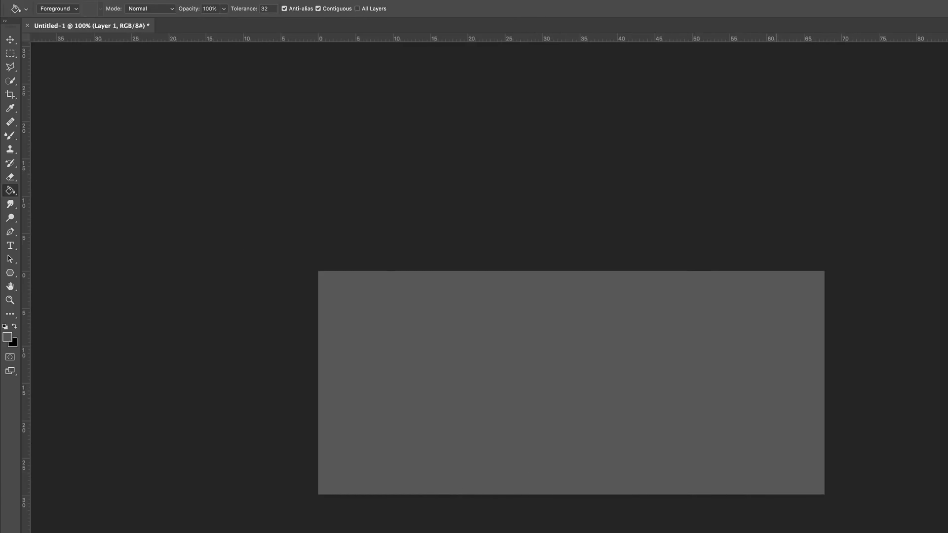
click(11, 68)
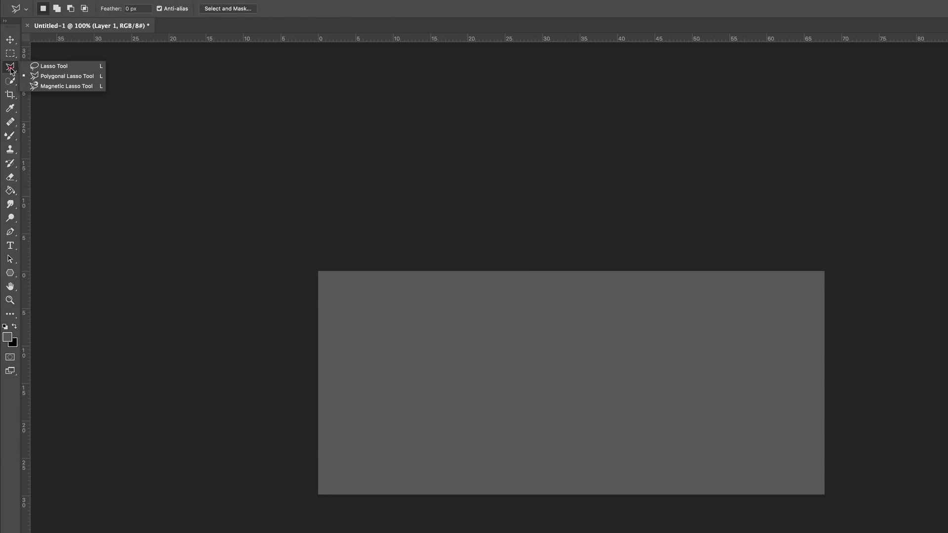
Step: Draw a chevron-shaped Polygonal Lasso selection covering the canvas's left side
click(39, 77)
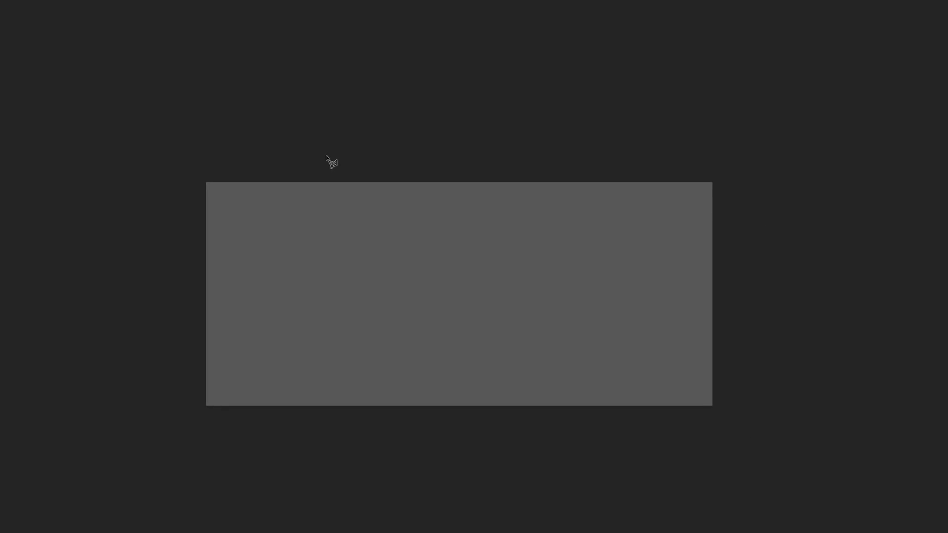
click(344, 159)
click(263, 290)
click(336, 439)
click(125, 446)
click(139, 156)
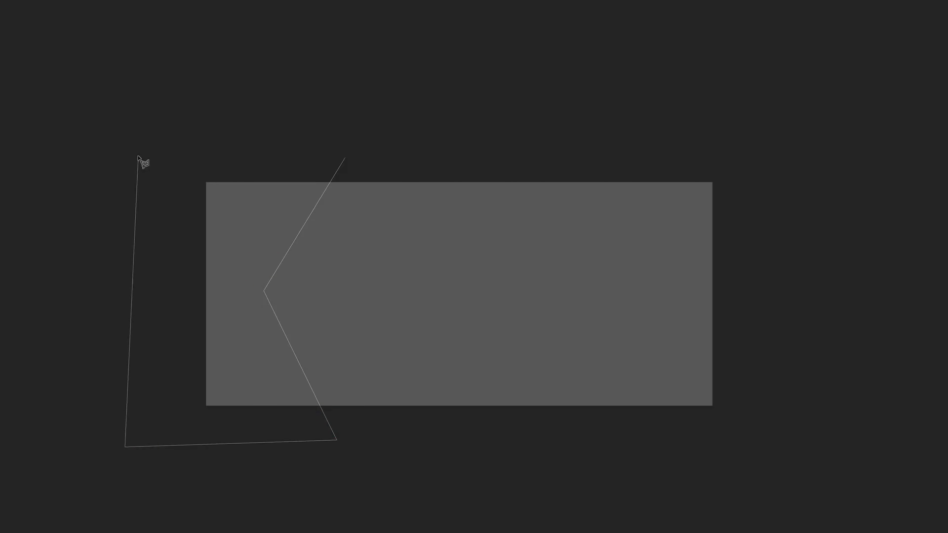
click(344, 158)
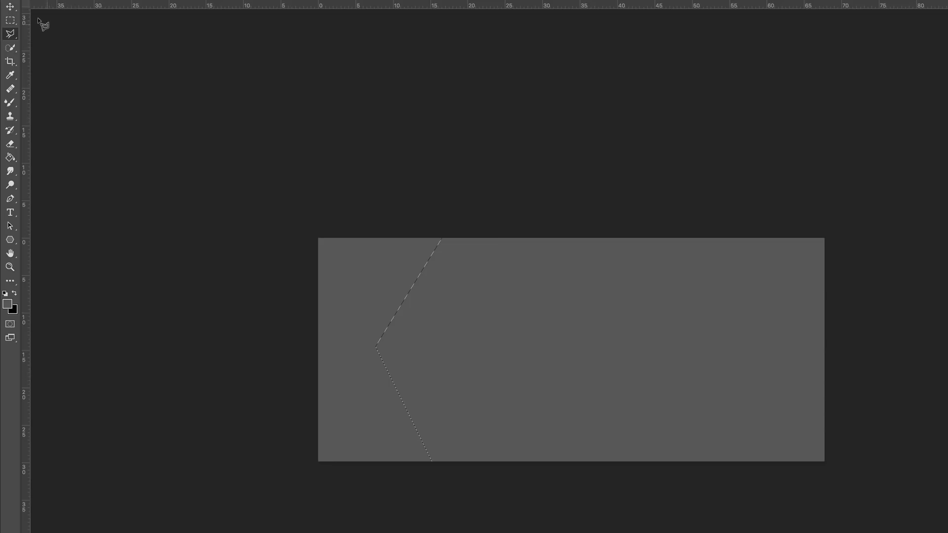
click(9, 8)
Step: Fill the chevron selection with lighter grey #747474 and add another empty layer
click(7, 306)
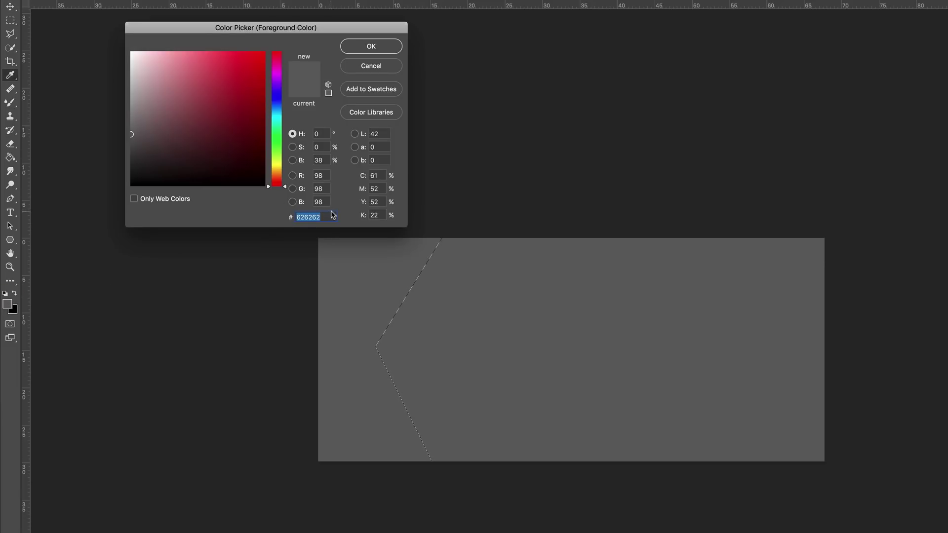
text(747474)
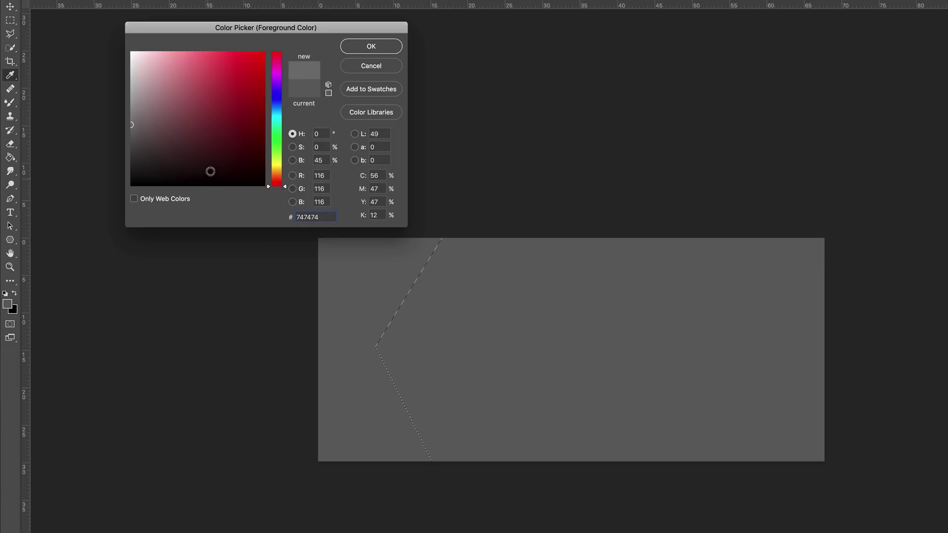
click(375, 46)
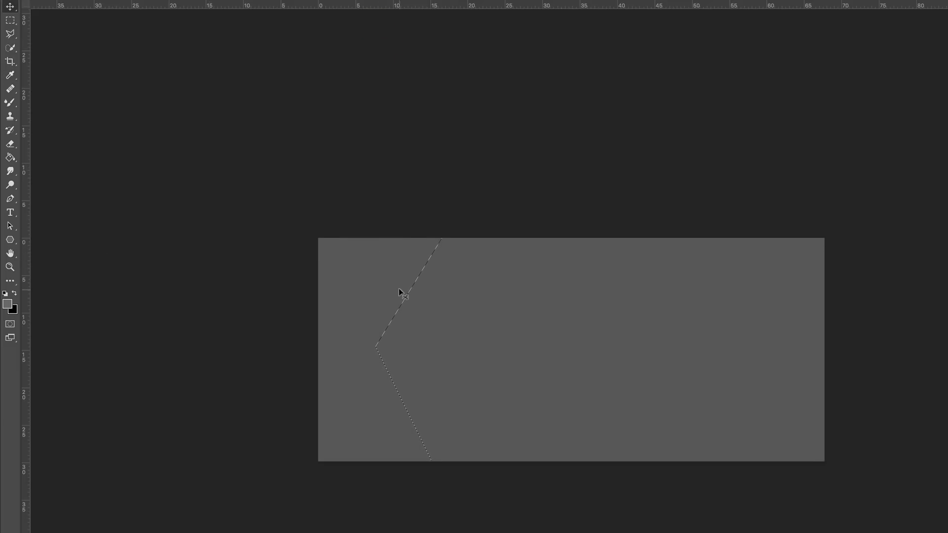
click(10, 157)
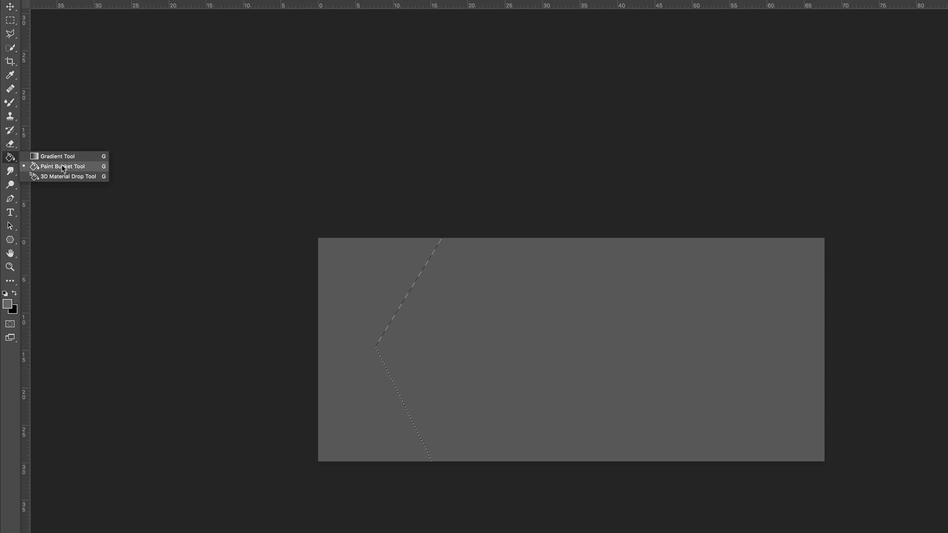
click(61, 165)
click(357, 302)
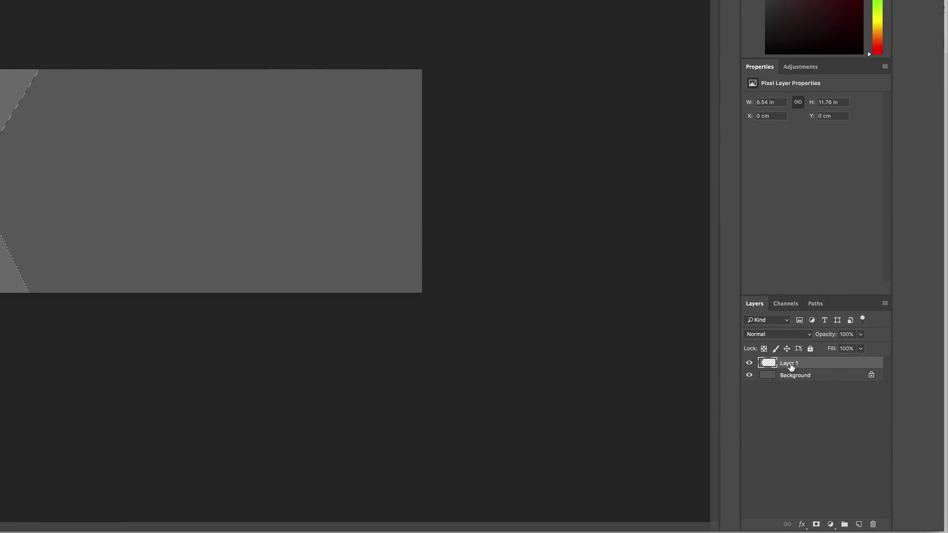
click(860, 524)
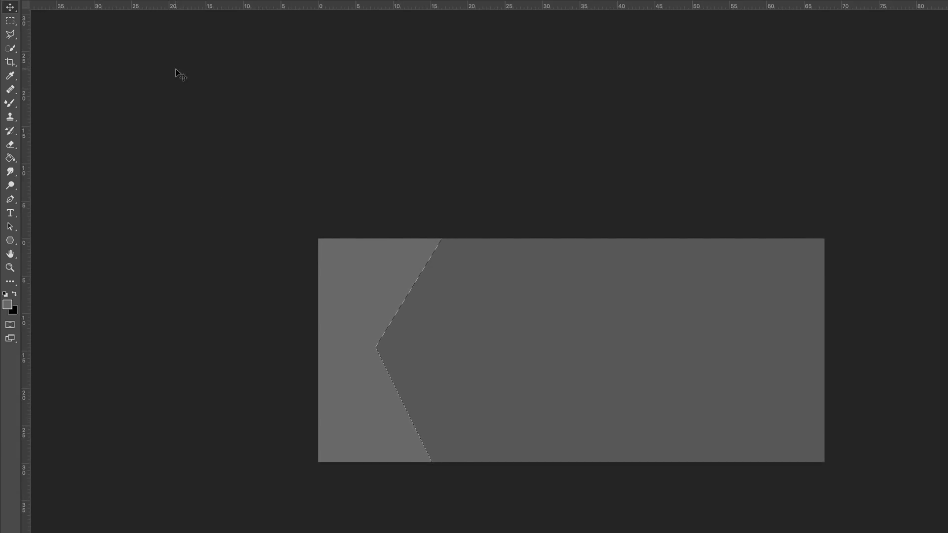
Step: Draw a second chevron selection offset slightly left of the first
click(11, 38)
drag(12, 39, 45, 44)
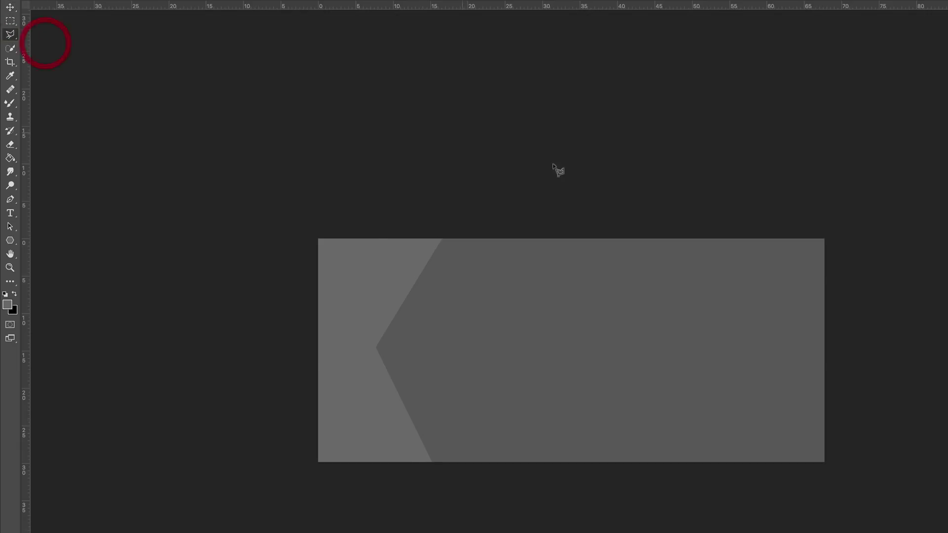
click(431, 222)
click(354, 349)
click(416, 476)
click(269, 491)
click(250, 315)
click(289, 204)
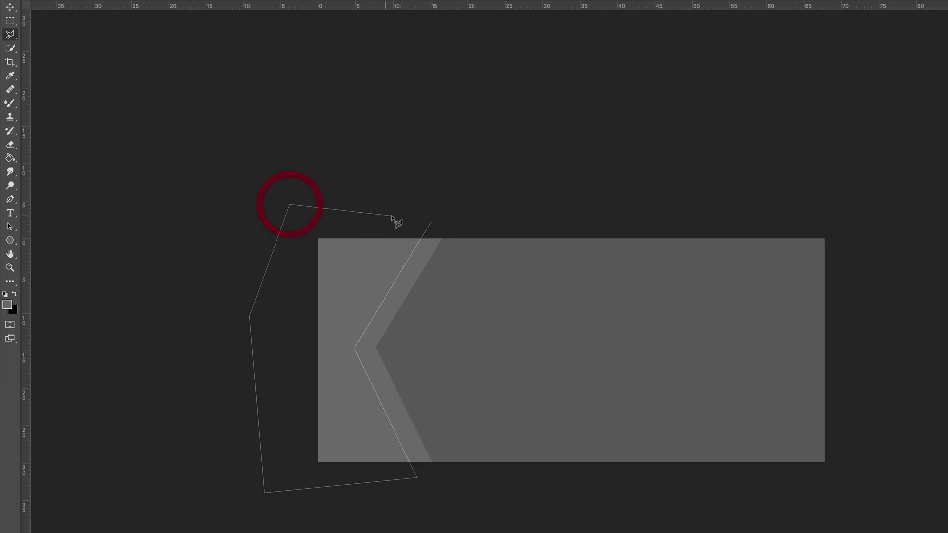
click(431, 221)
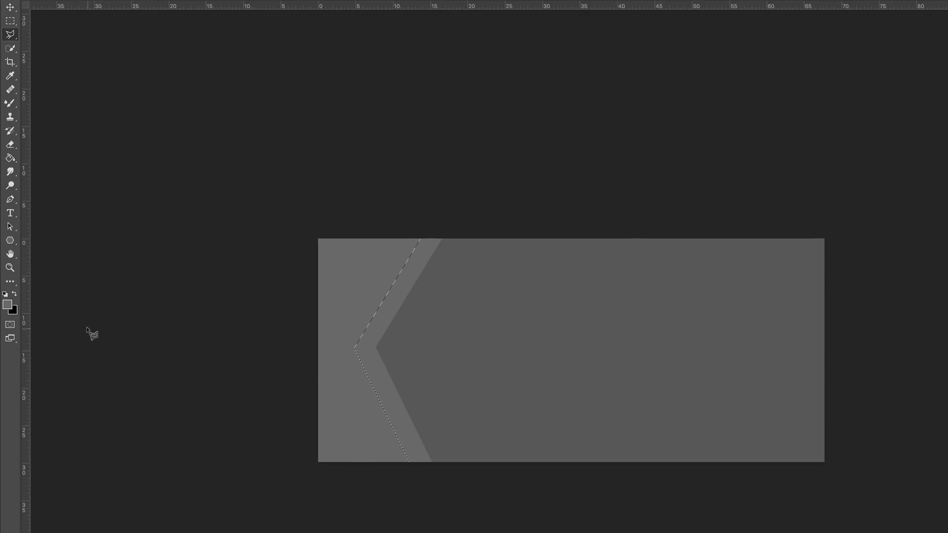
Step: Fill the offset chevron with grey #6a6a6a and deselect
click(8, 306)
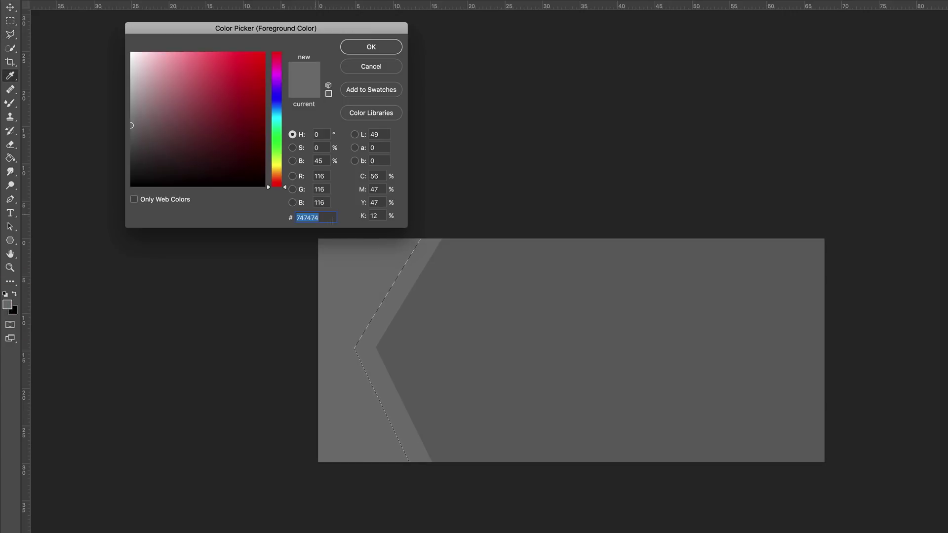
text(6a6a6a)
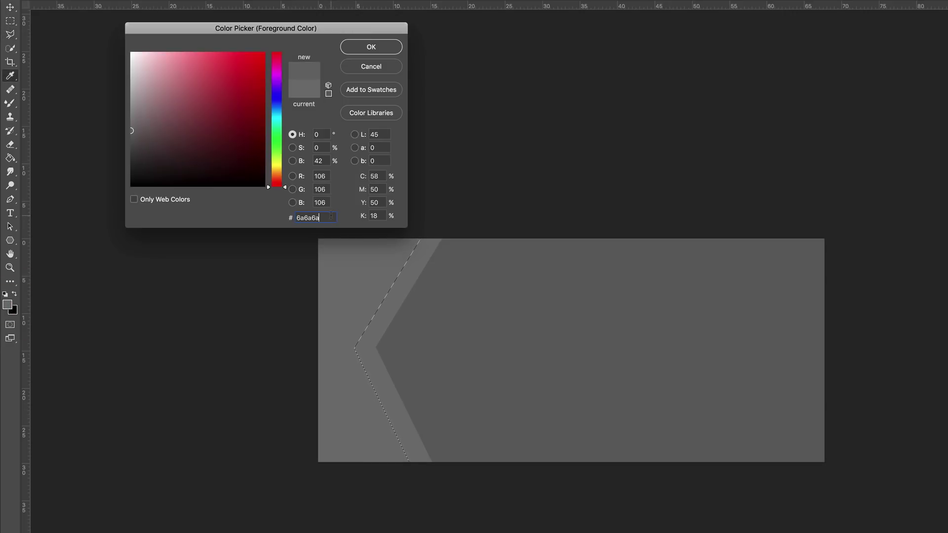
click(369, 49)
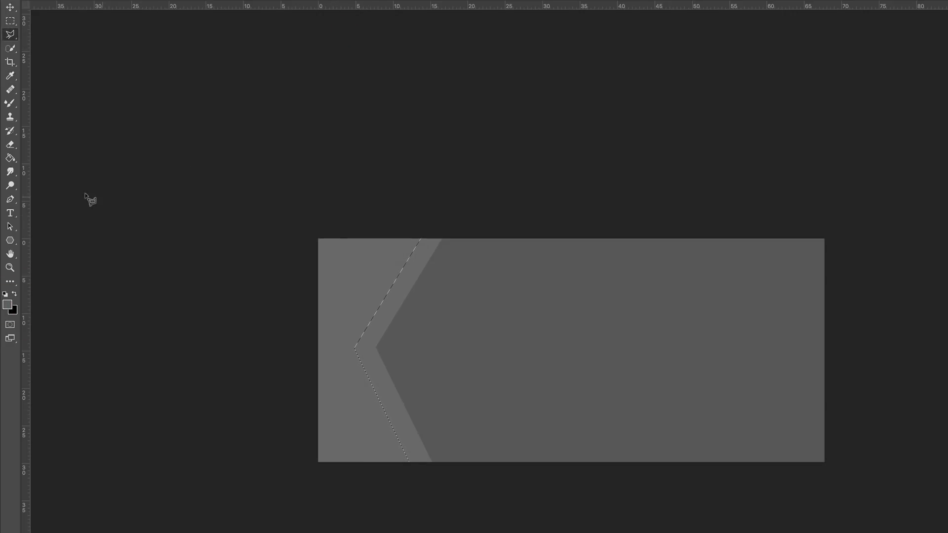
click(11, 158)
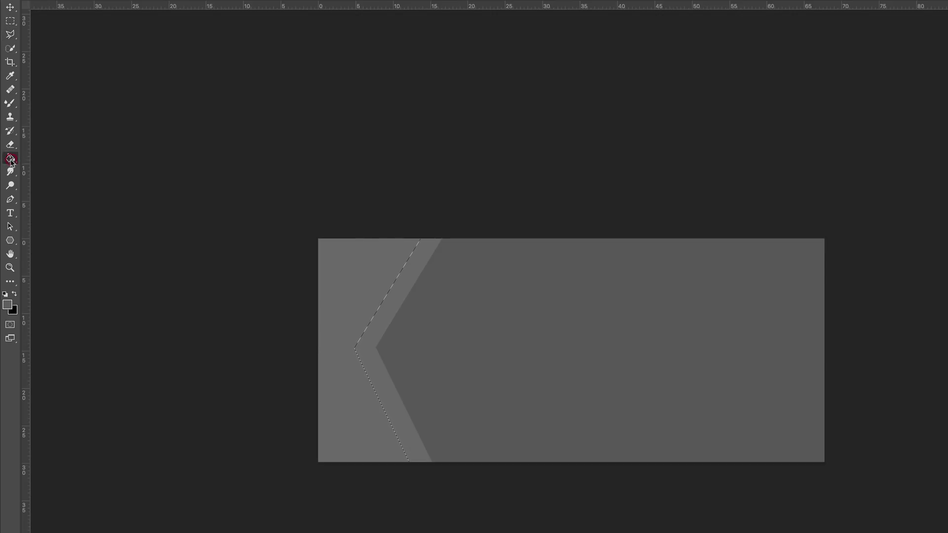
click(341, 285)
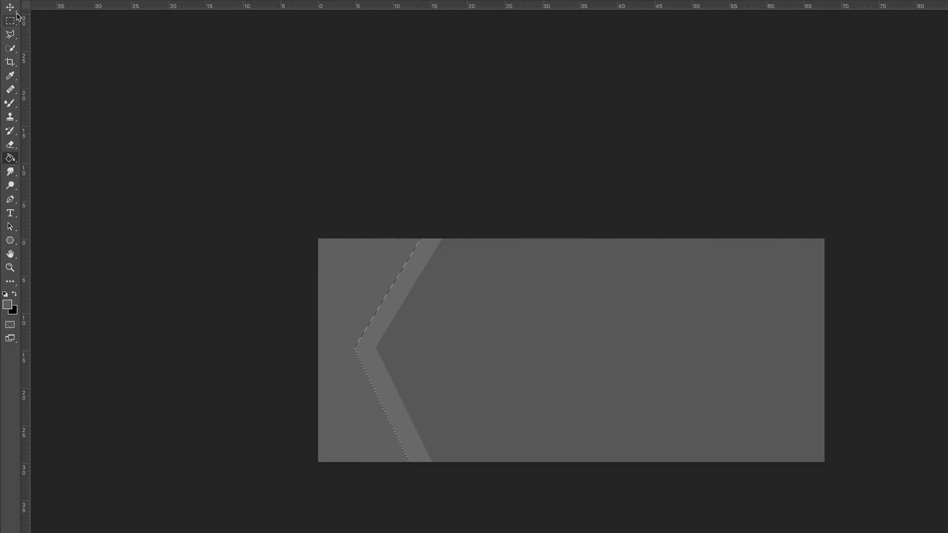
key(super+d)
key(f)
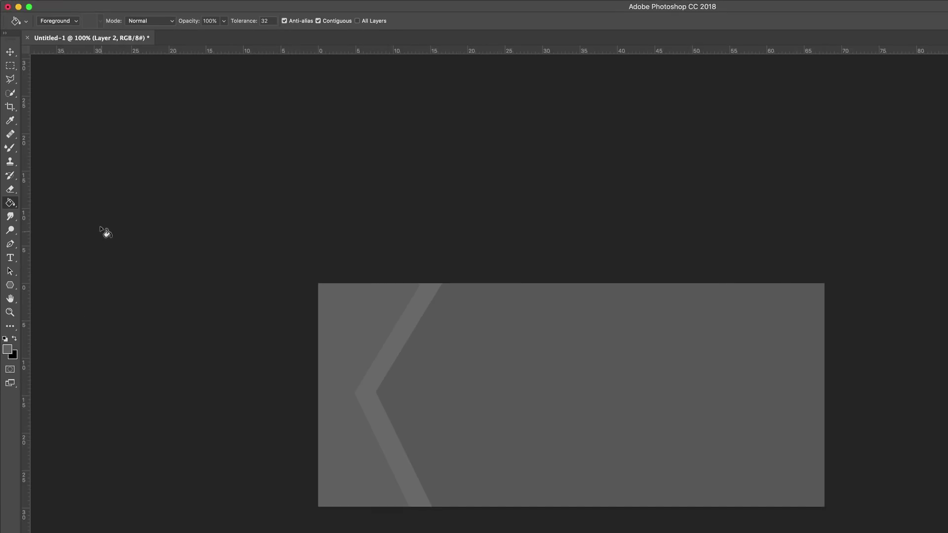
Step: Set the Eraser to a soft round brush, 0% hardness, about 348 px
click(10, 190)
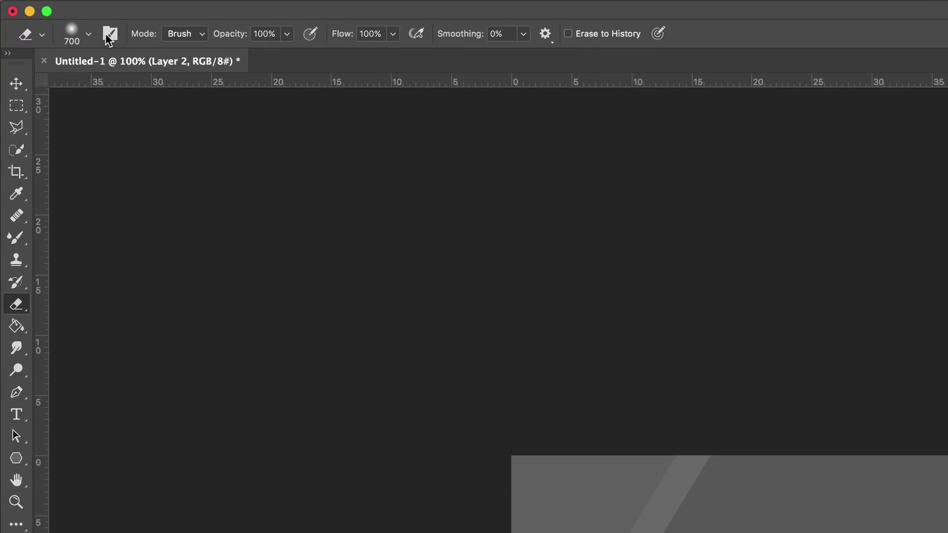
click(89, 36)
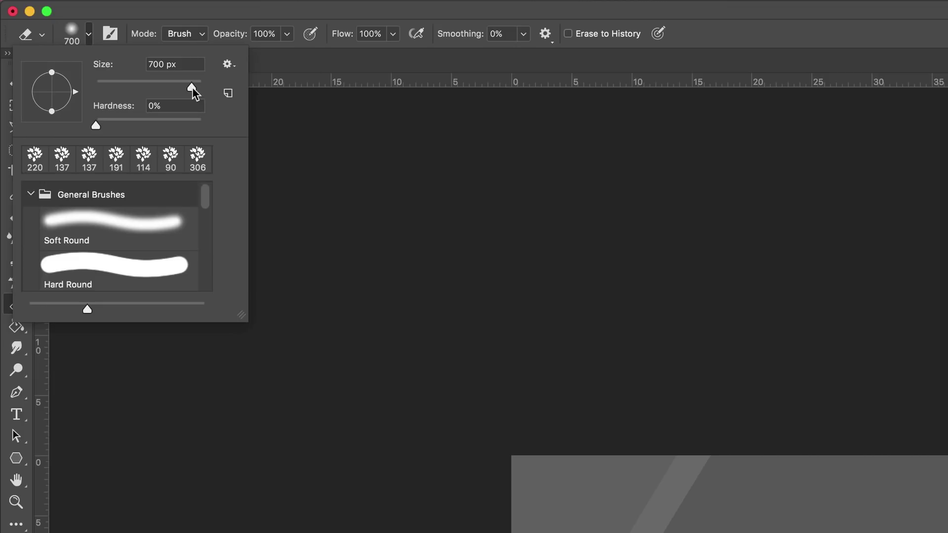
mouse_move(192, 87)
mouse_down()
mouse_move(176, 91)
mouse_move(183, 84)
mouse_up()
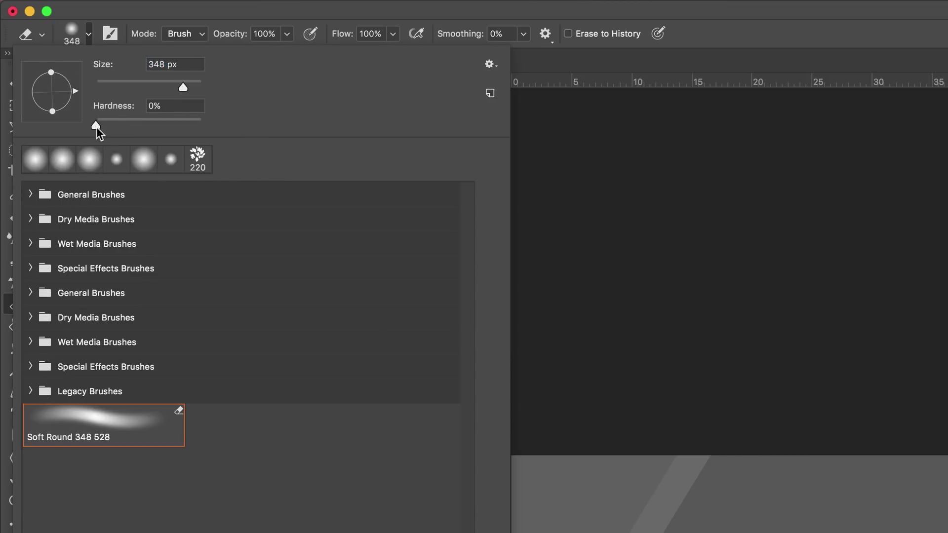
drag(96, 126, 88, 128)
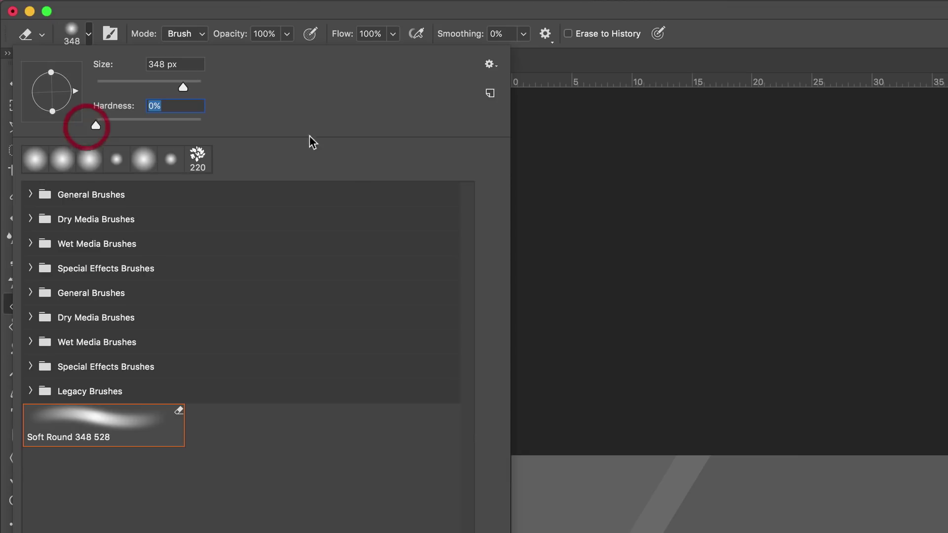
key(Return)
Step: Softly erase around the left chevron in full screen, undoing a stray stroke
key(f)
key(f)
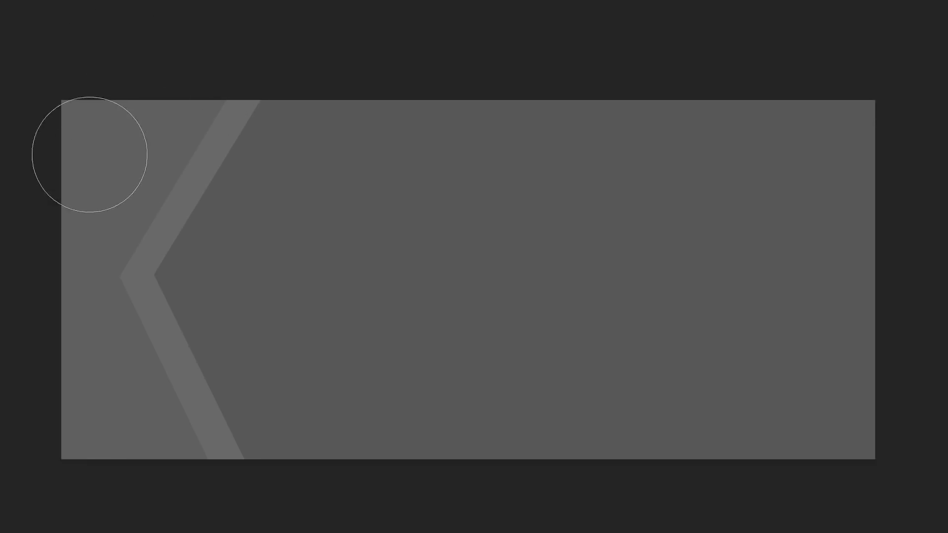
mouse_move(194, 99)
mouse_down()
mouse_move(167, 93)
mouse_move(178, 76)
mouse_move(52, 84)
mouse_move(28, 250)
mouse_move(42, 446)
mouse_move(57, 439)
mouse_move(74, 475)
mouse_move(148, 519)
mouse_move(345, 484)
mouse_up()
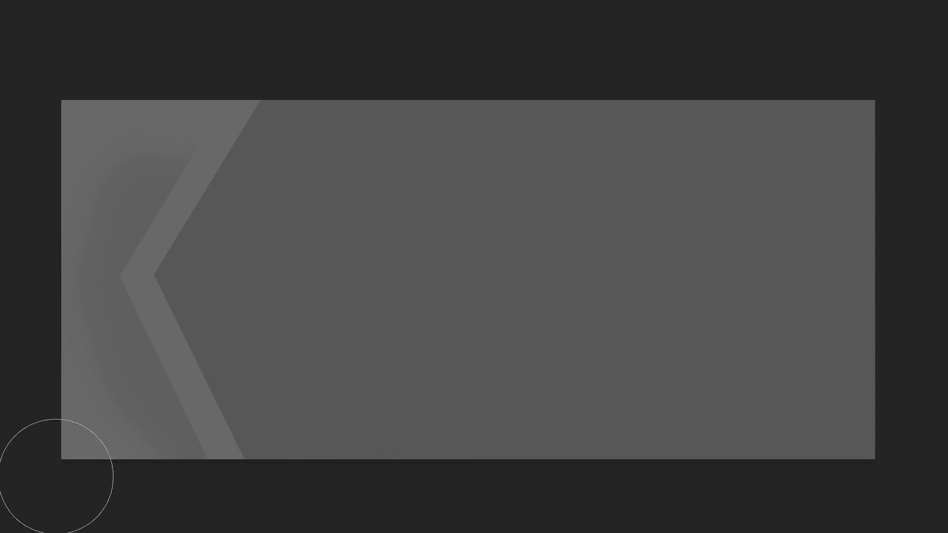
key(ctrl+z)
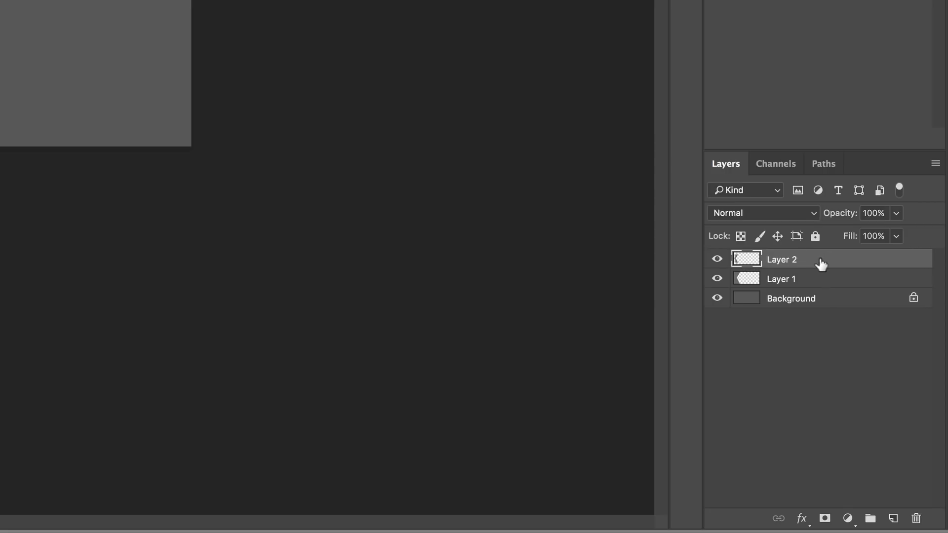
Step: Duplicate Layers 1 and 2, rotate the copies 180°, and move them to the right edge
shift+click(823, 275)
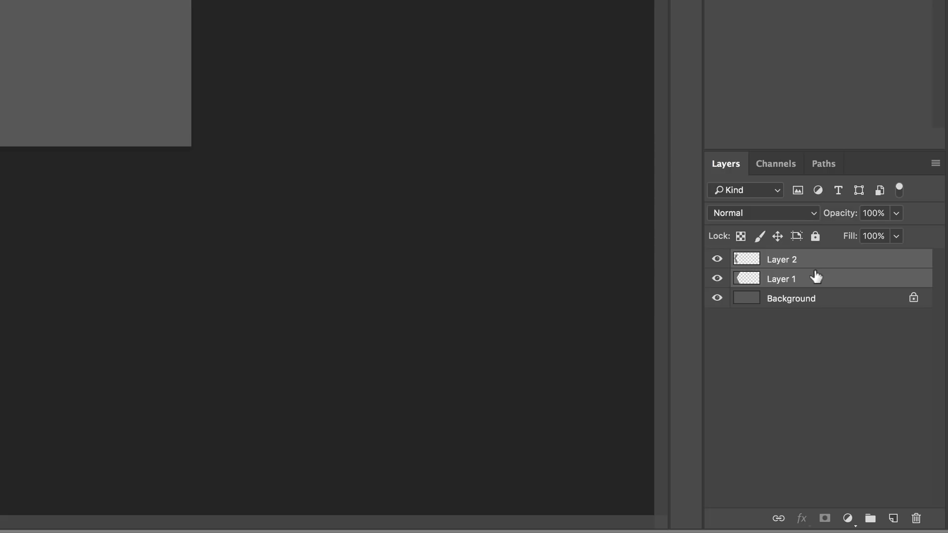
key(ctrl+j)
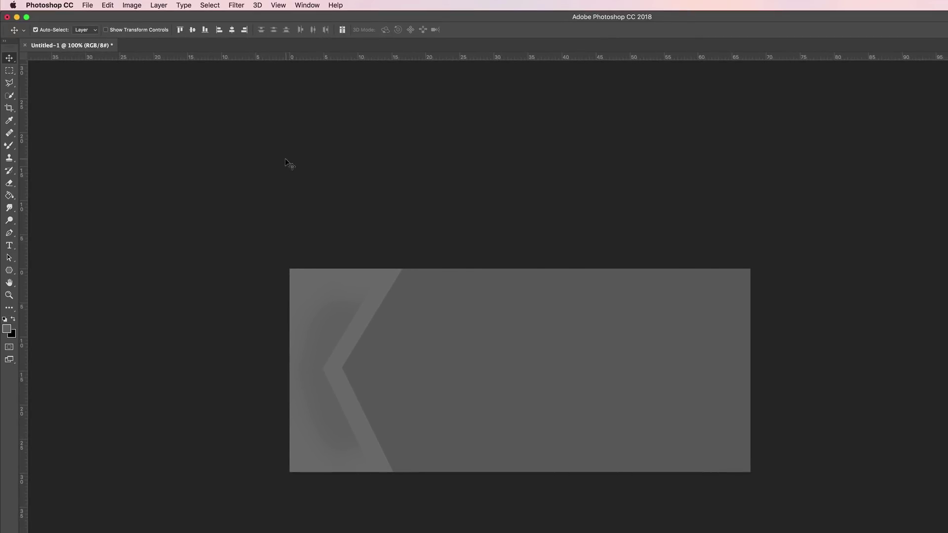
click(108, 5)
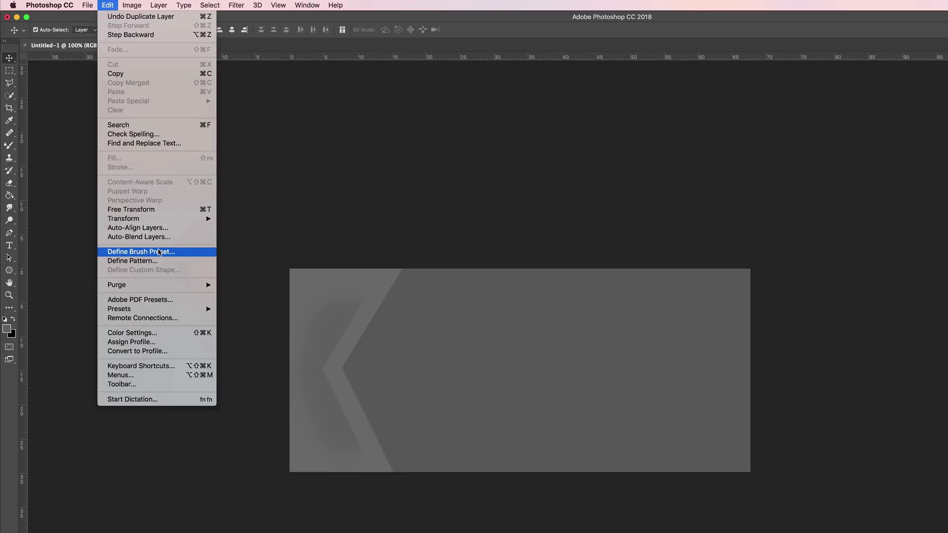
mouse_move(155, 220)
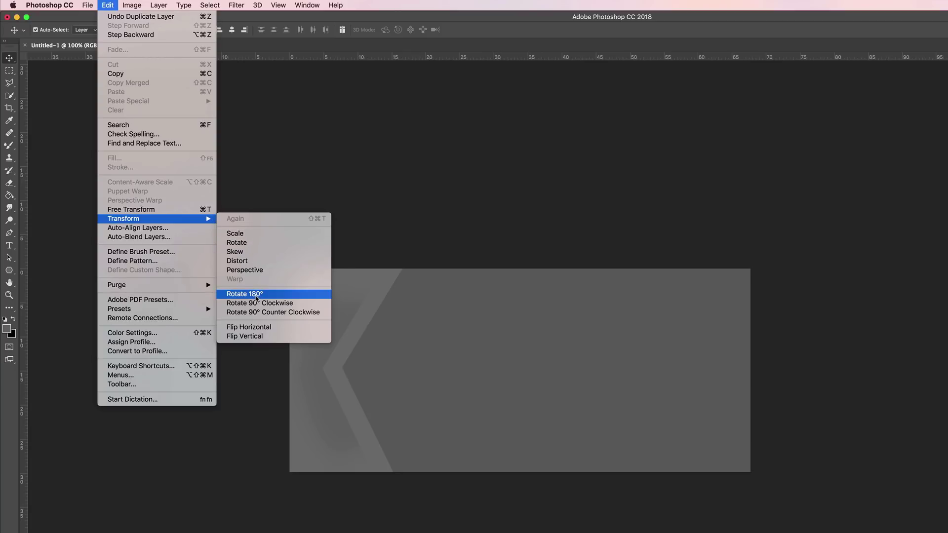
click(256, 294)
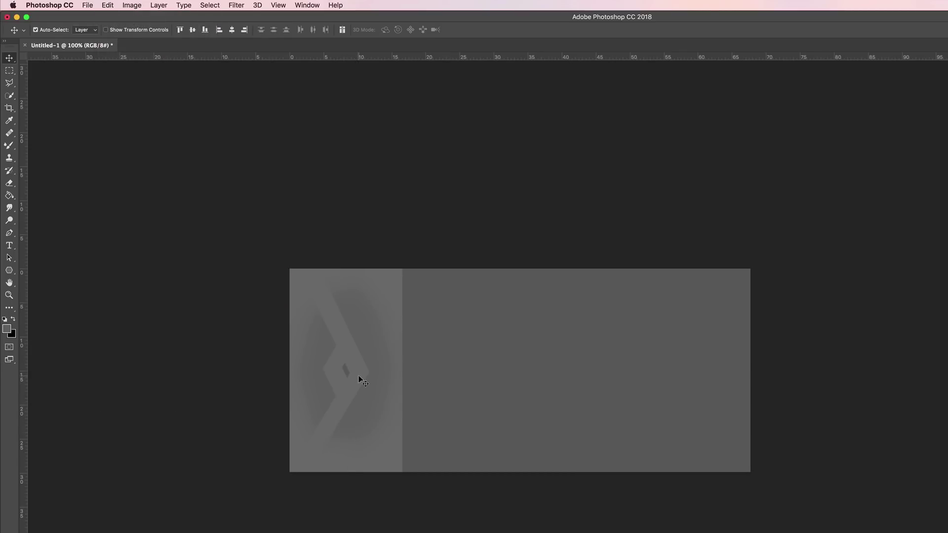
drag(360, 378, 706, 378)
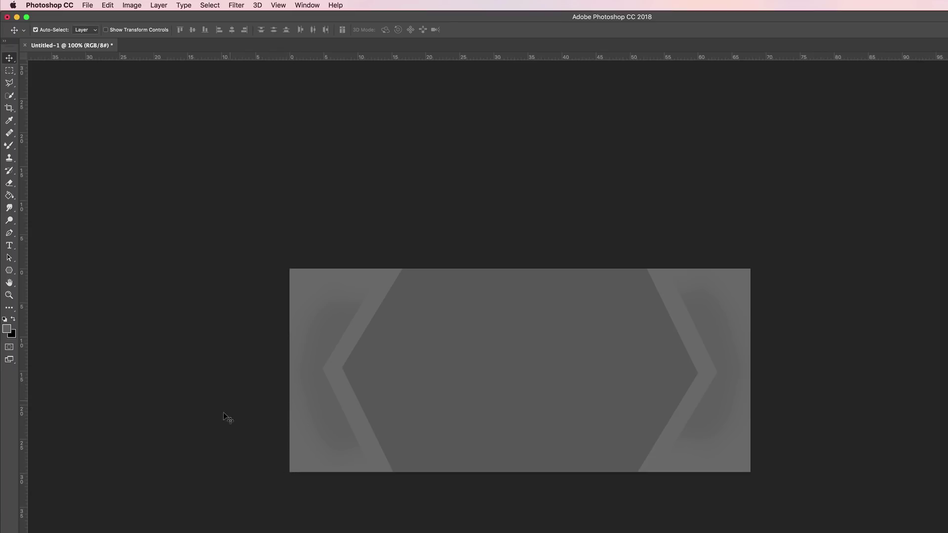
Step: Export the banner with Save for Web (Legacy) as Divi bg.jpg in Documents
click(87, 6)
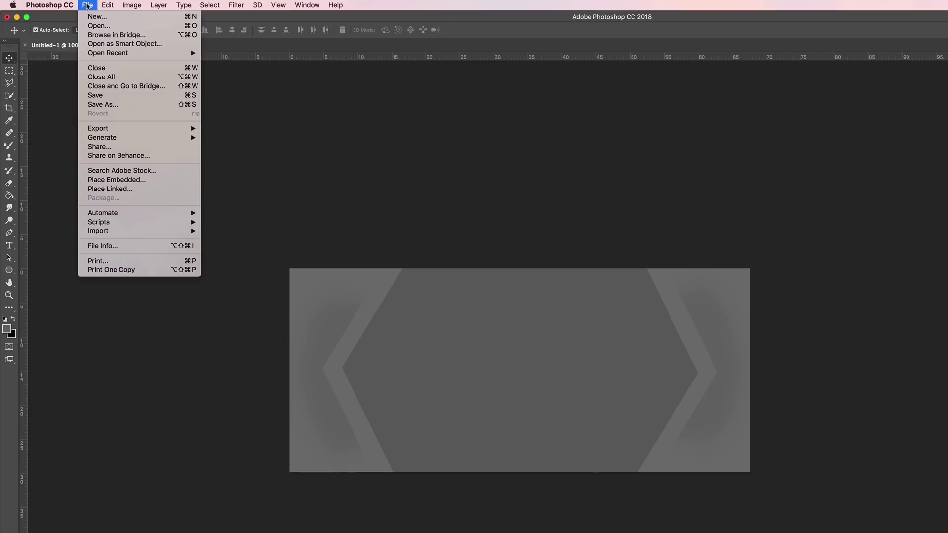
mouse_move(148, 129)
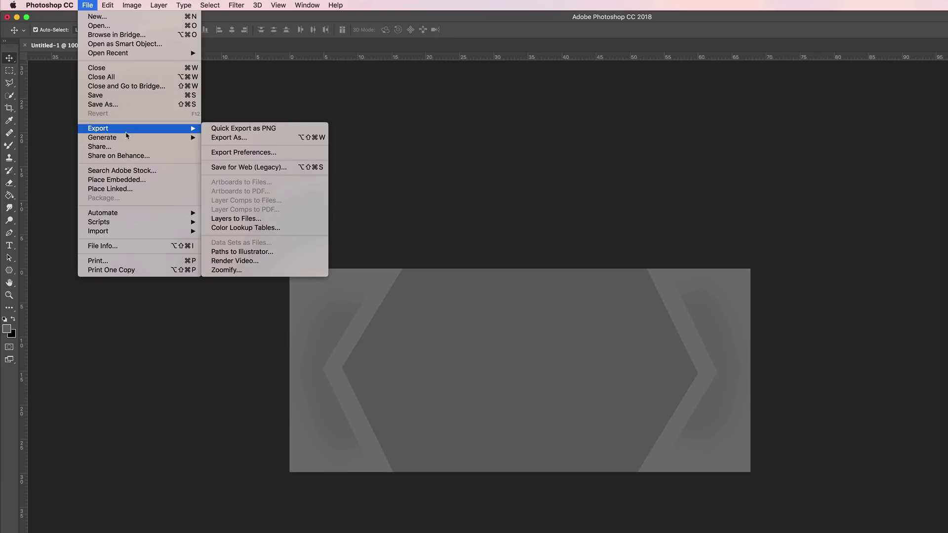
click(249, 168)
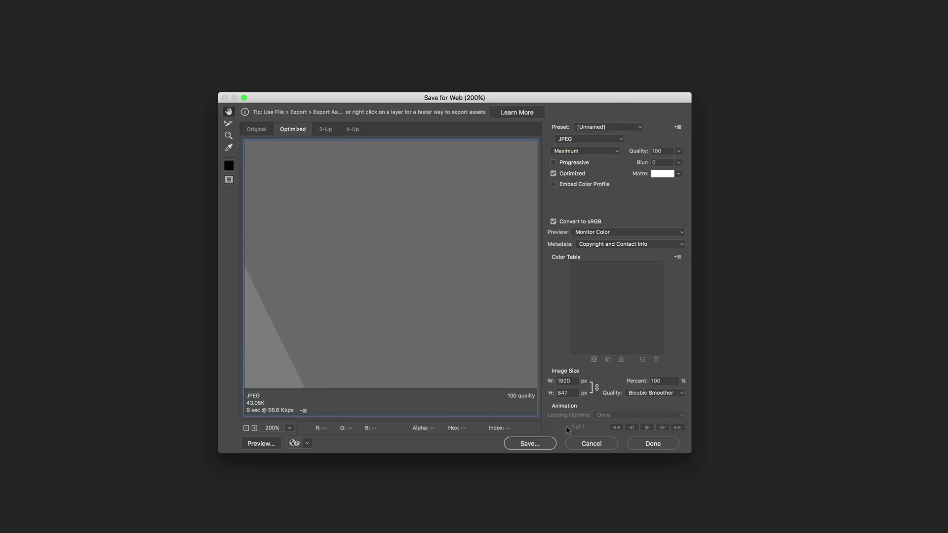
click(529, 444)
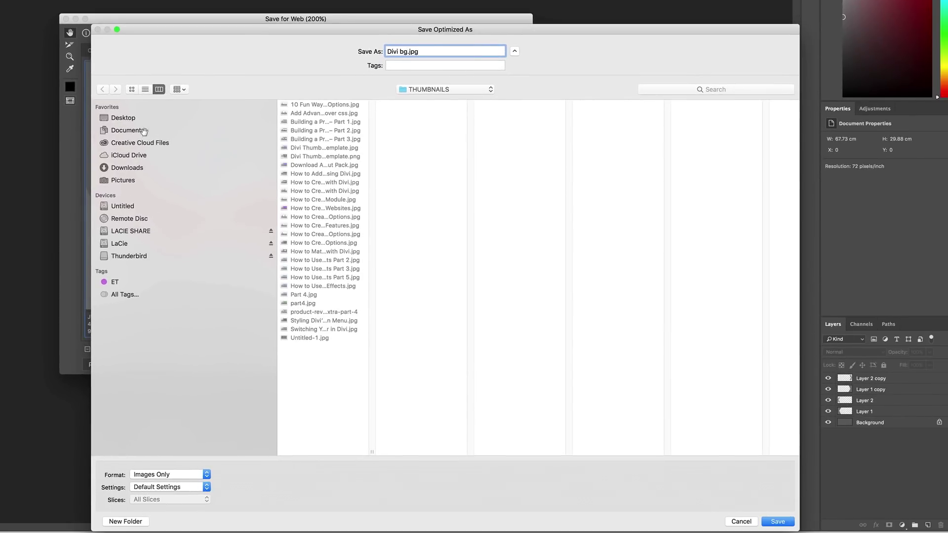
click(140, 131)
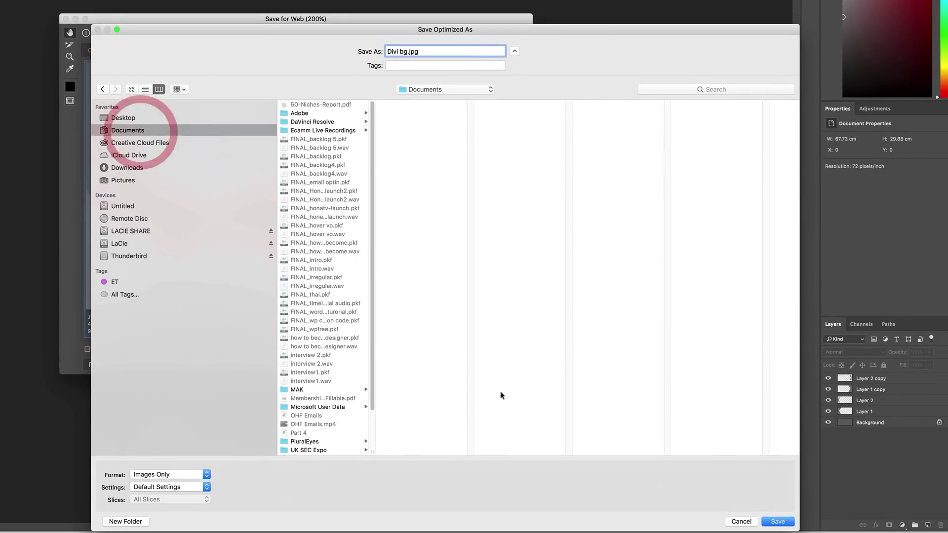
click(775, 521)
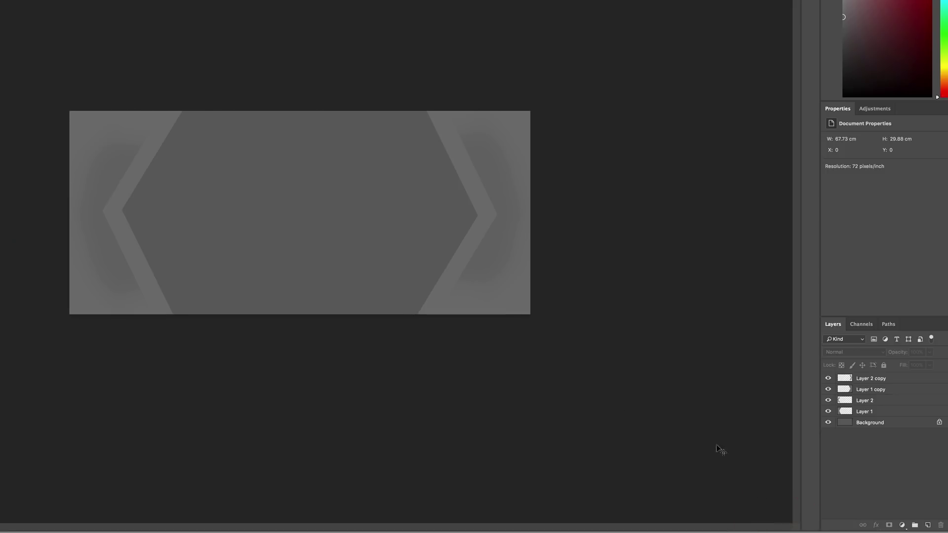
Step: Hide the four chevron layers, add an empty Layer 3, and set the foreground to #a0a0a0
drag(828, 378, 828, 411)
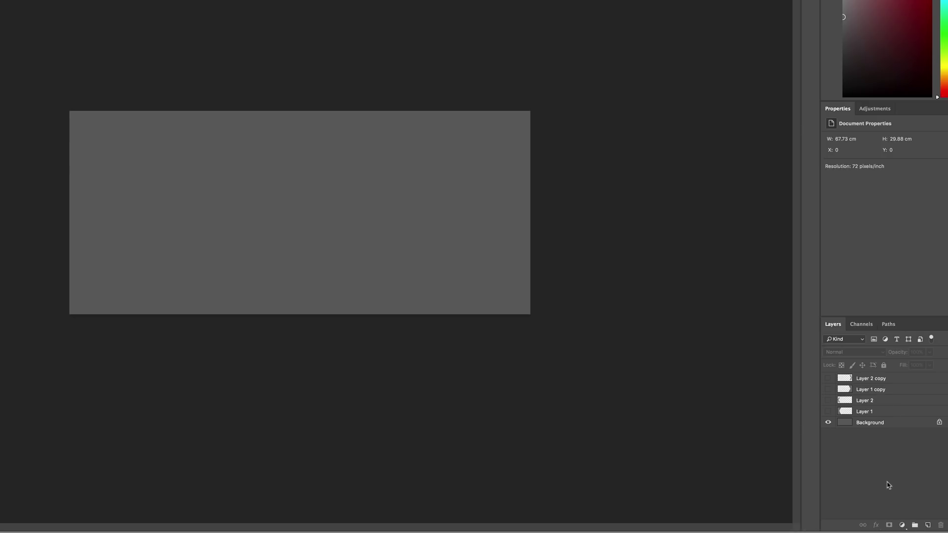
click(927, 526)
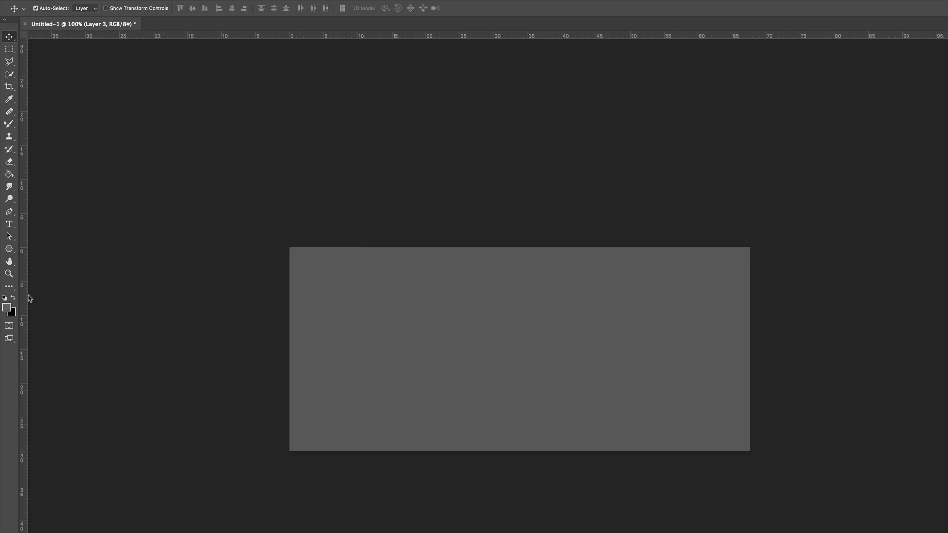
click(7, 308)
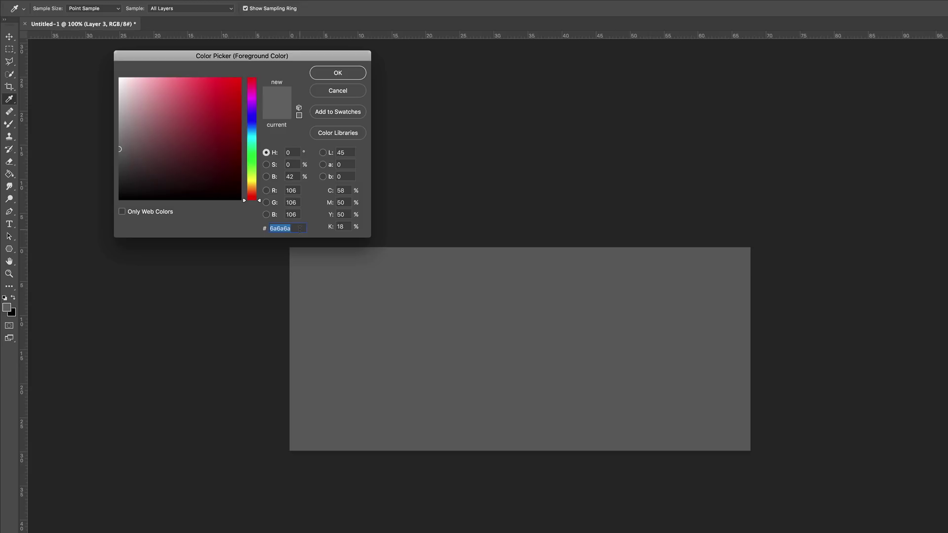
text(a0a0a0)
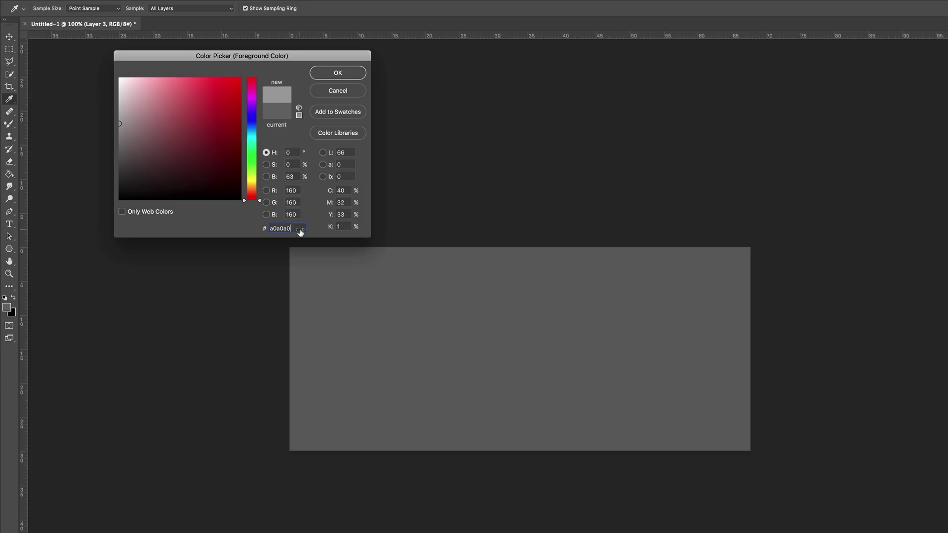
click(340, 75)
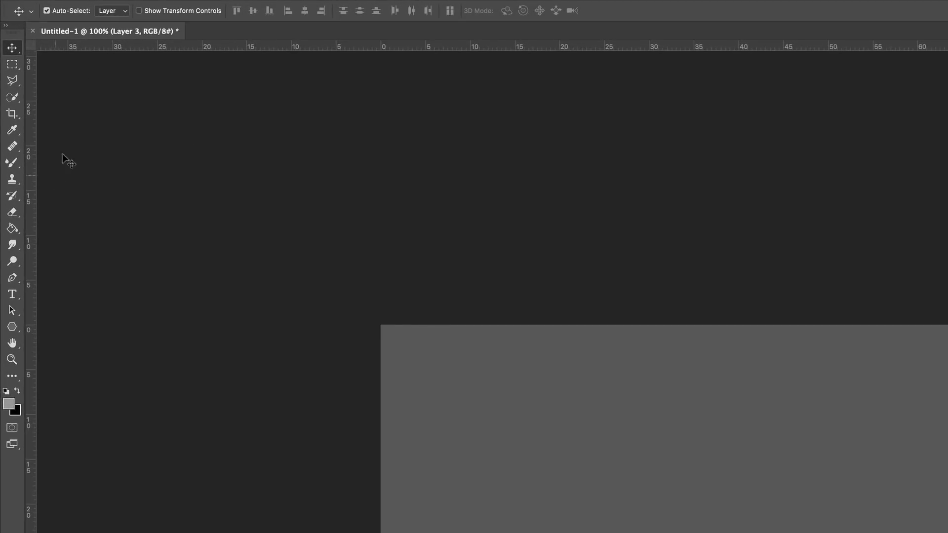
Step: Load the Mixer Brush with Kyle's Paintbox - Wet Blender 50 at 508 px
click(19, 168)
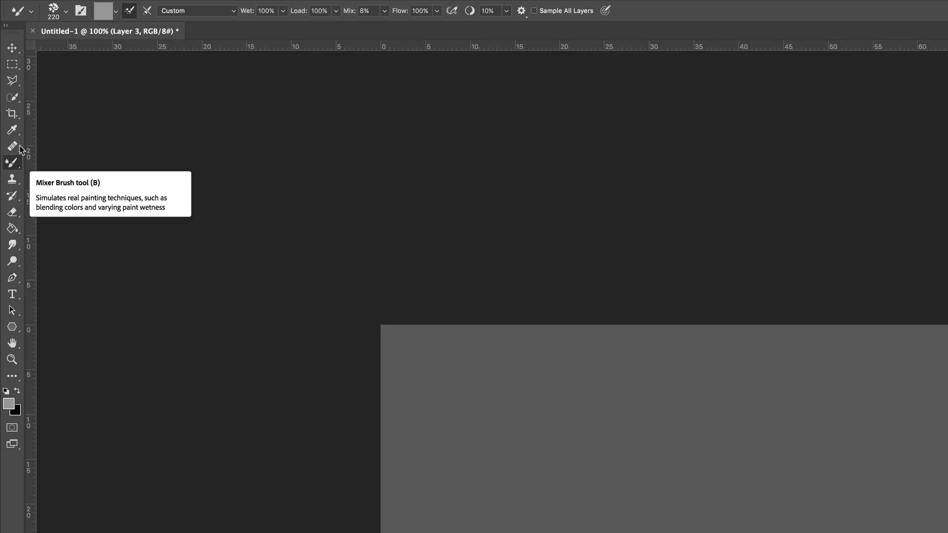
click(67, 12)
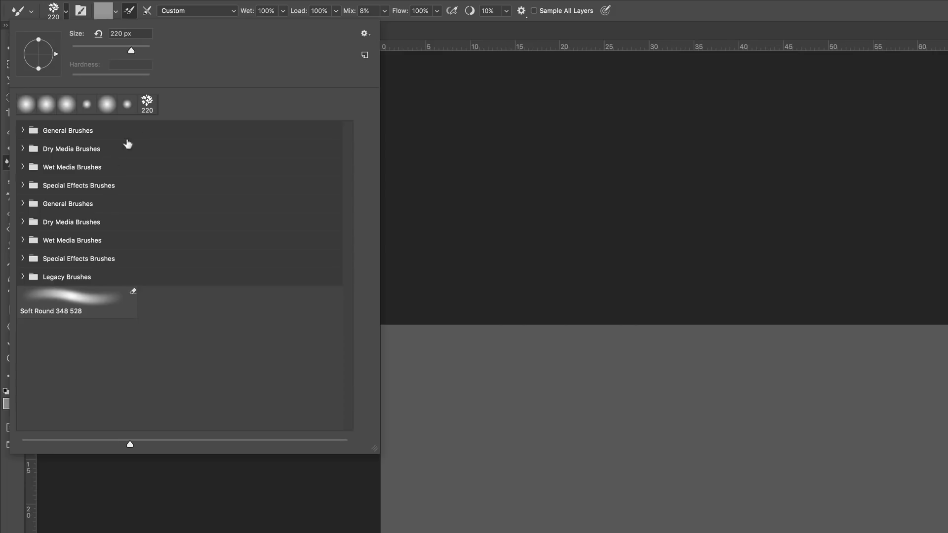
click(116, 375)
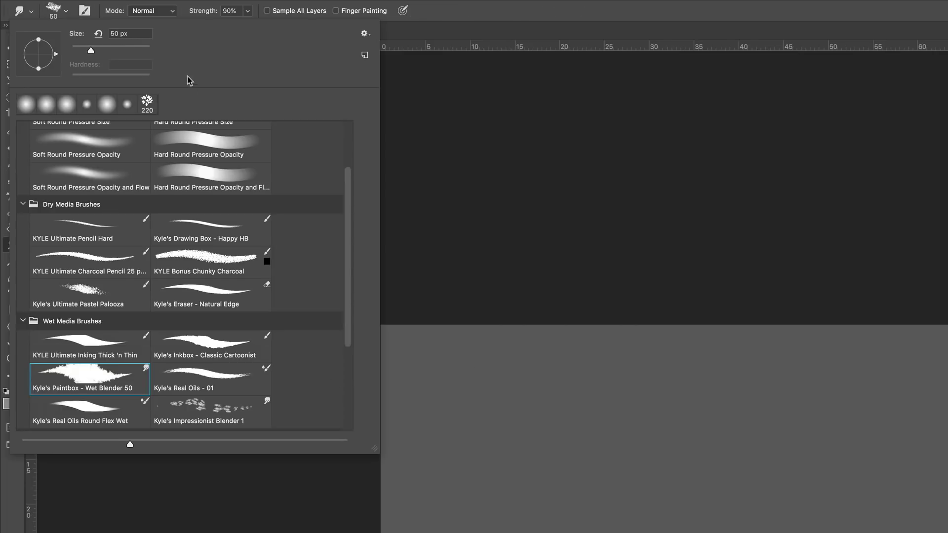
drag(91, 53, 144, 56)
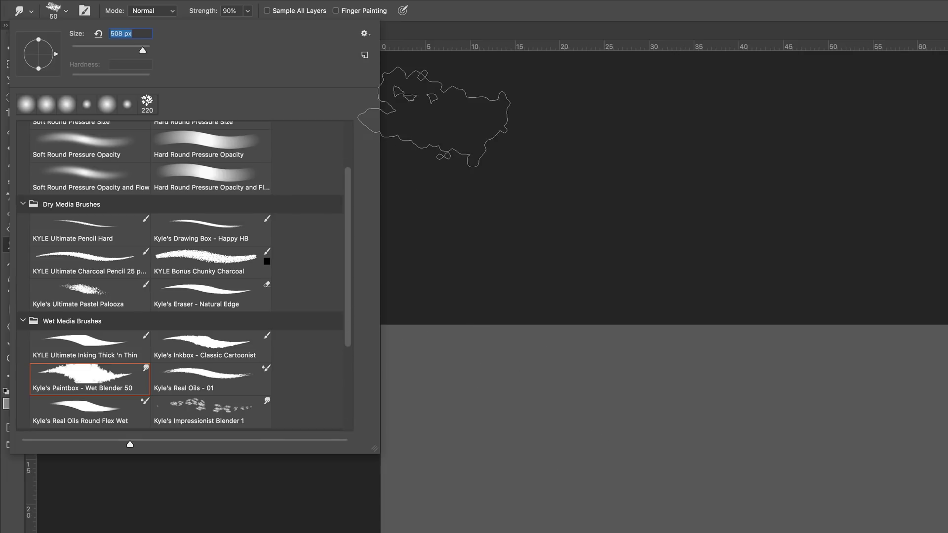
key(Return)
key(f)
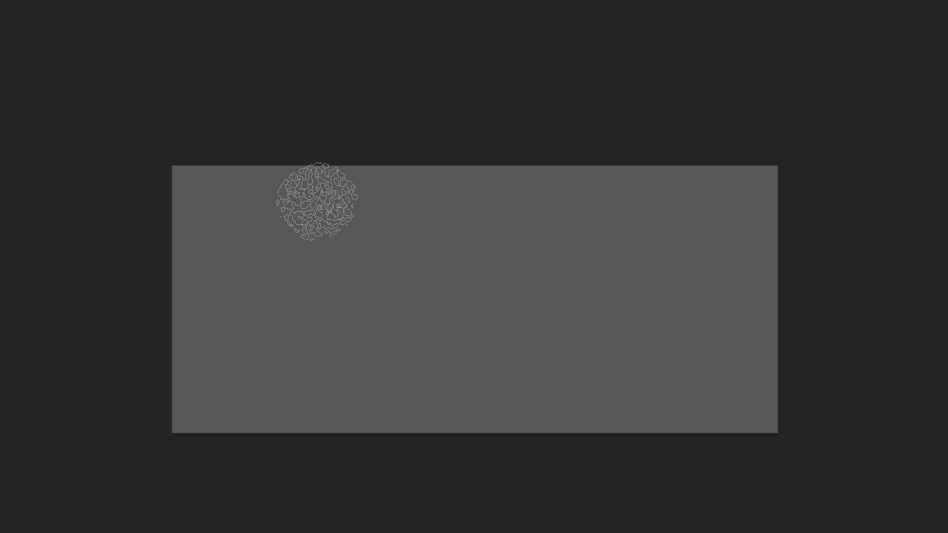
Step: Paint four rough light-grey strokes in from the left edge, then add an empty layer
drag(333, 205, 114, 191)
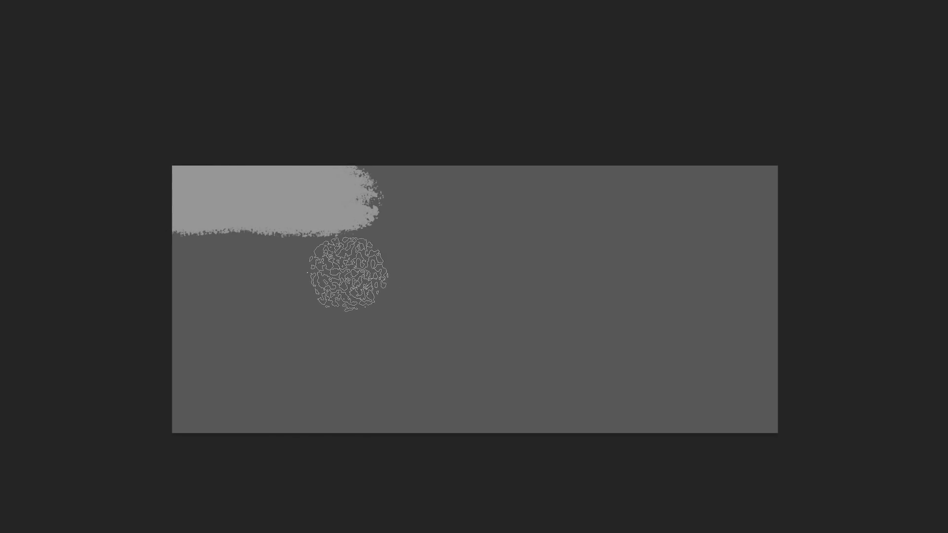
drag(348, 274, 144, 268)
drag(332, 334, 117, 337)
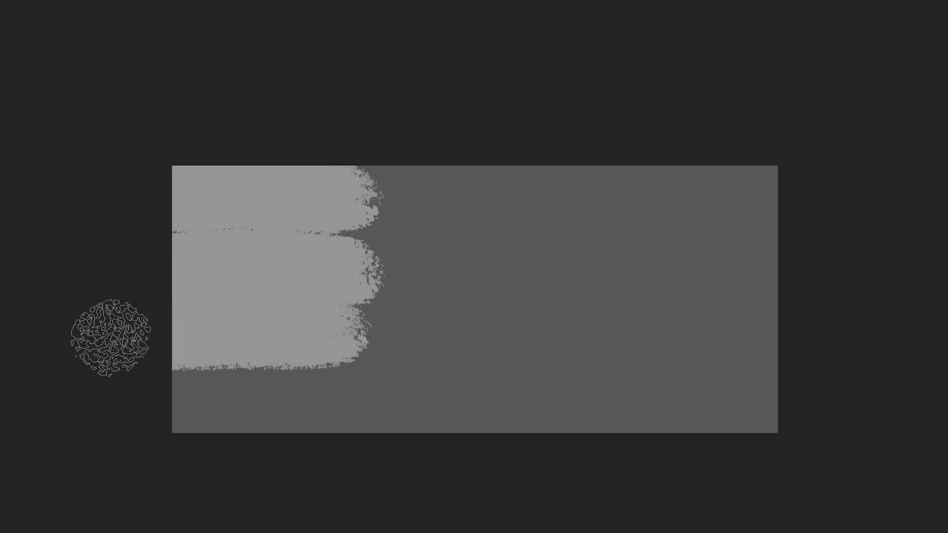
mouse_move(395, 395)
mouse_down()
mouse_move(229, 429)
mouse_move(264, 440)
mouse_move(143, 397)
mouse_up()
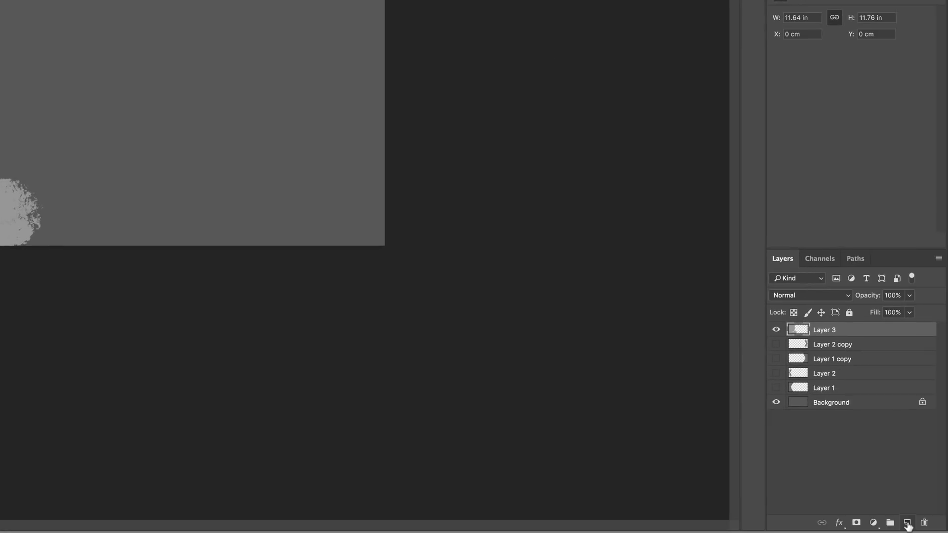
click(907, 522)
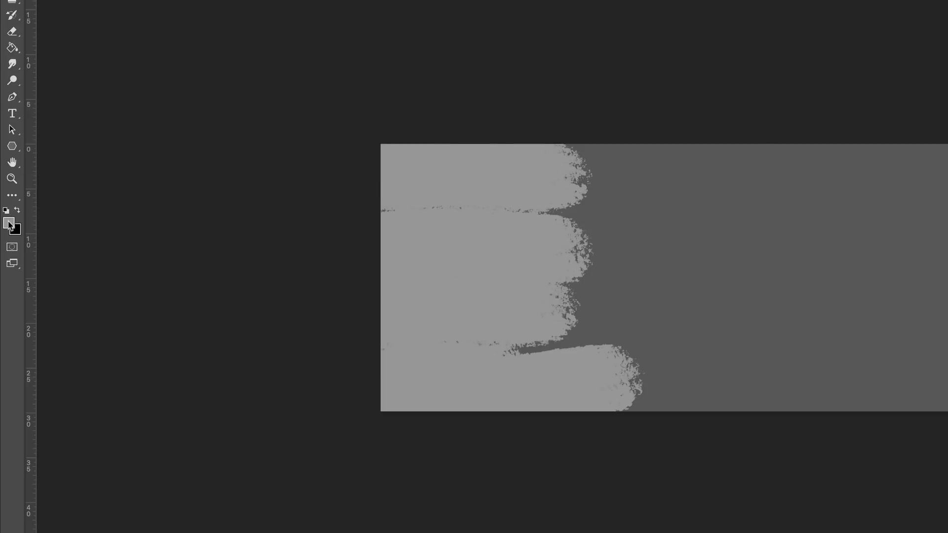
Step: Paint mid-grey 7e7e7e strokes over the light strokes, then choose 5e5e5e as the next colour
click(9, 225)
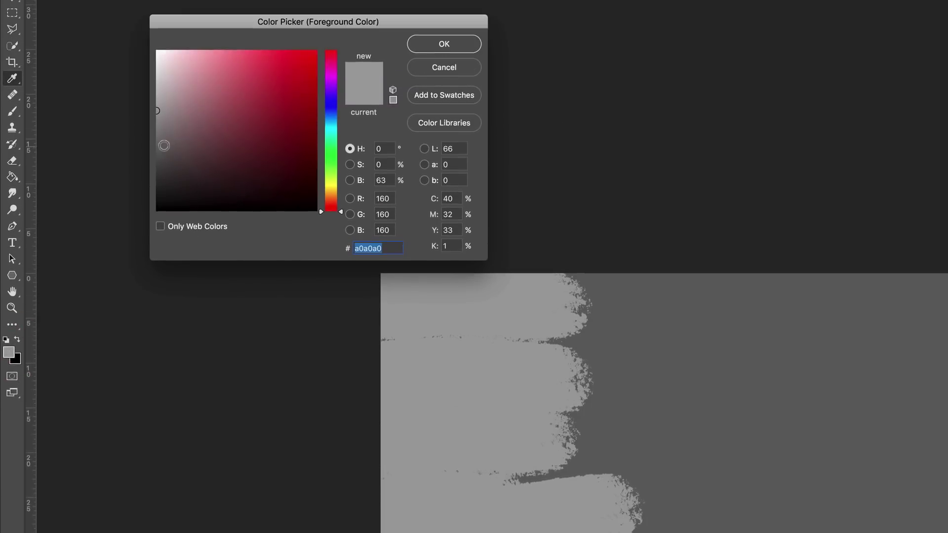
drag(155, 157, 157, 162)
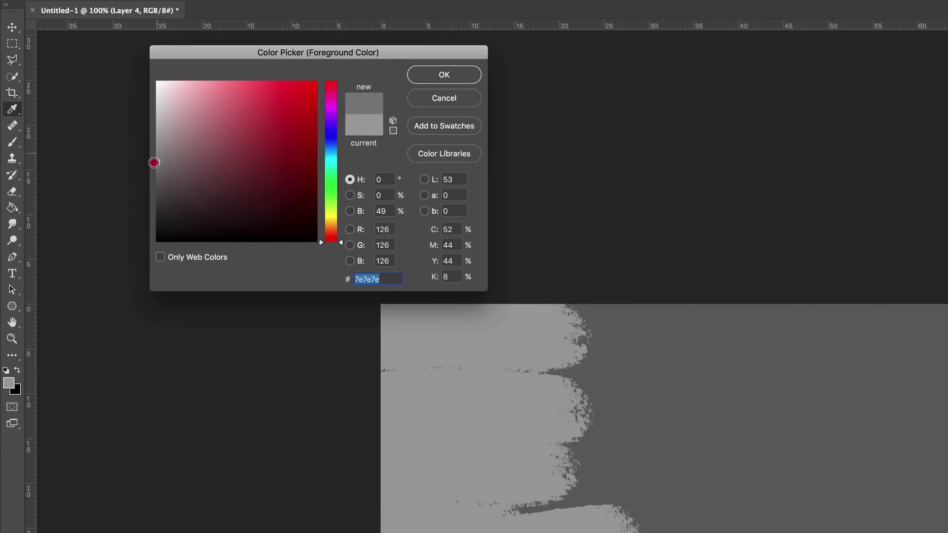
click(444, 75)
key(b)
mouse_move(521, 352)
mouse_down()
mouse_move(360, 348)
mouse_move(375, 352)
mouse_up()
mouse_move(557, 415)
mouse_down()
mouse_move(514, 416)
mouse_move(418, 512)
mouse_up()
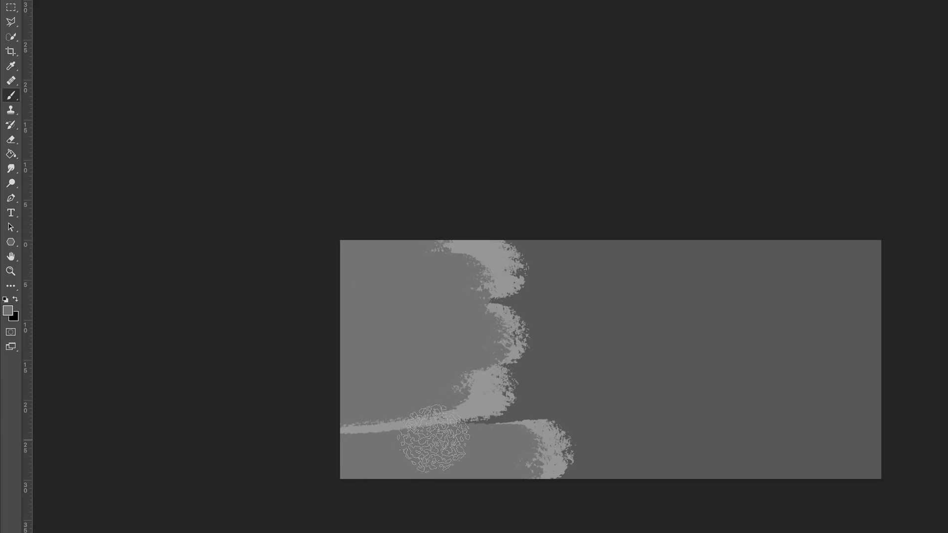
drag(434, 451, 392, 433)
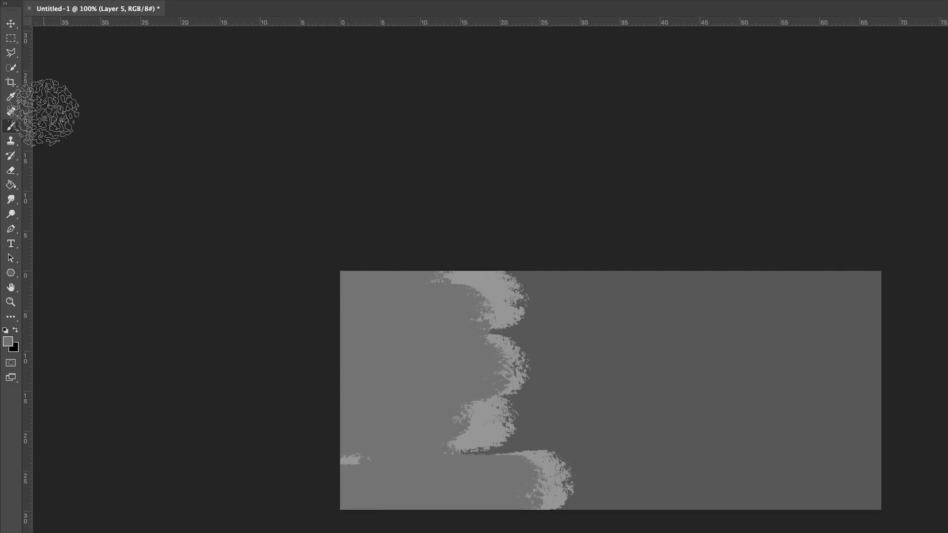
click(7, 341)
drag(140, 149, 138, 163)
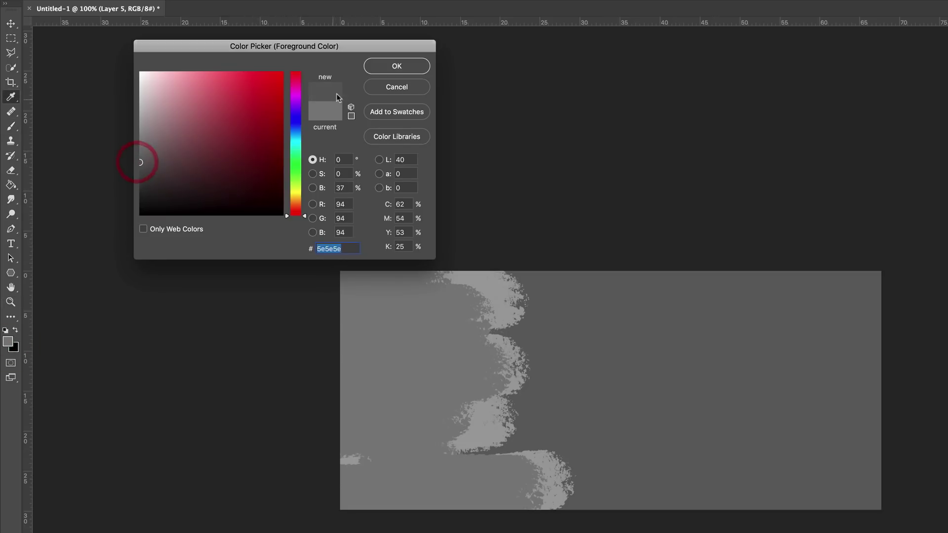
Step: Paint dark 5e5e5e strokes across the left side over the mid-grey, leaving stepped rough ends
click(410, 68)
drag(317, 256, 235, 242)
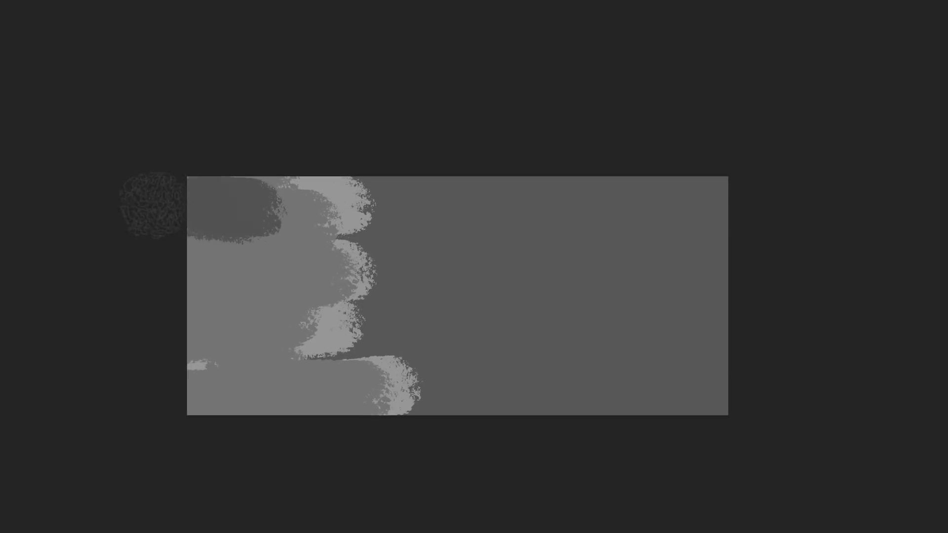
mouse_move(351, 315)
mouse_down()
mouse_move(235, 315)
mouse_move(90, 360)
mouse_up()
drag(317, 422, 62, 422)
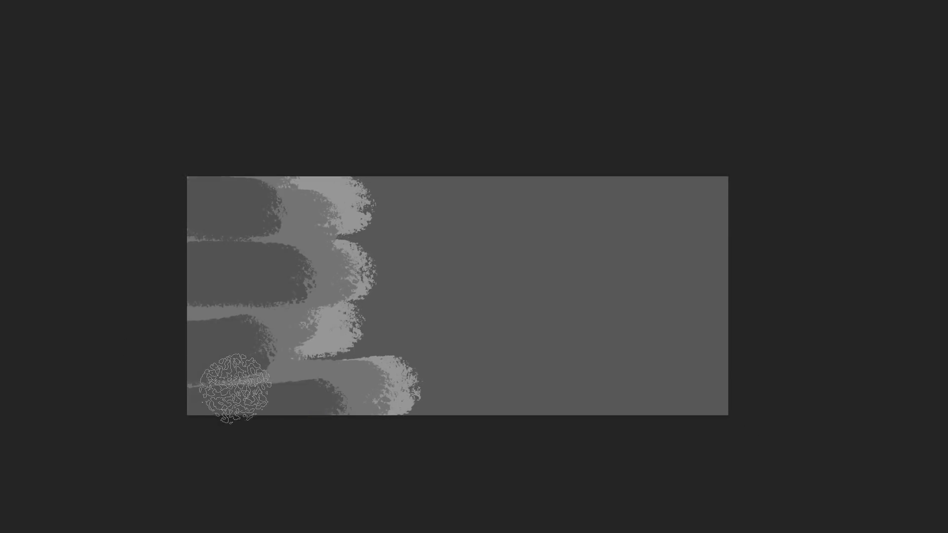
drag(229, 387, 169, 380)
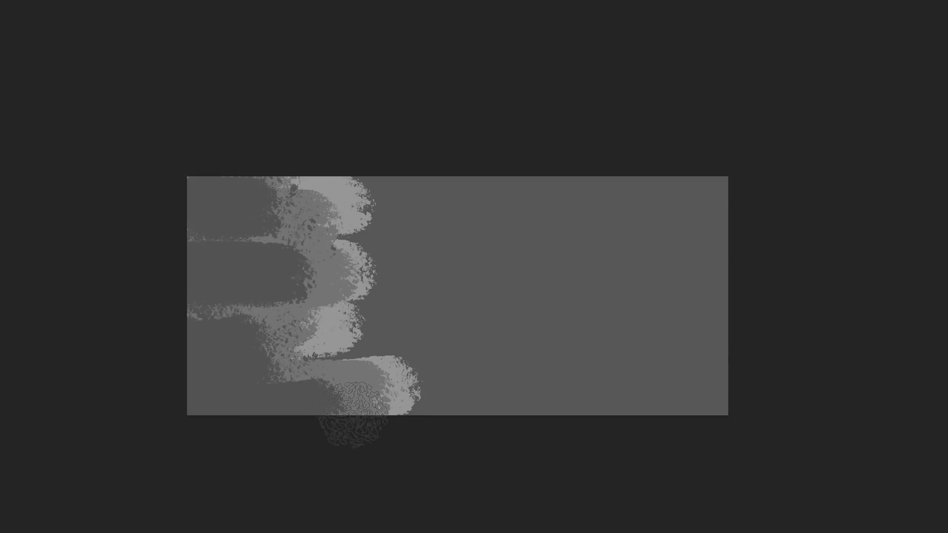
mouse_move(356, 420)
mouse_down()
mouse_move(313, 391)
mouse_move(271, 324)
mouse_up()
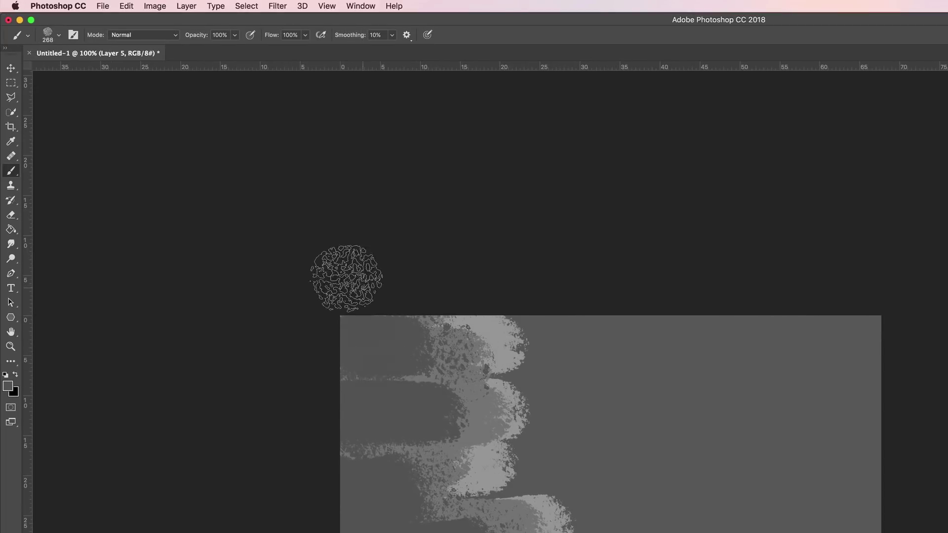
click(10, 67)
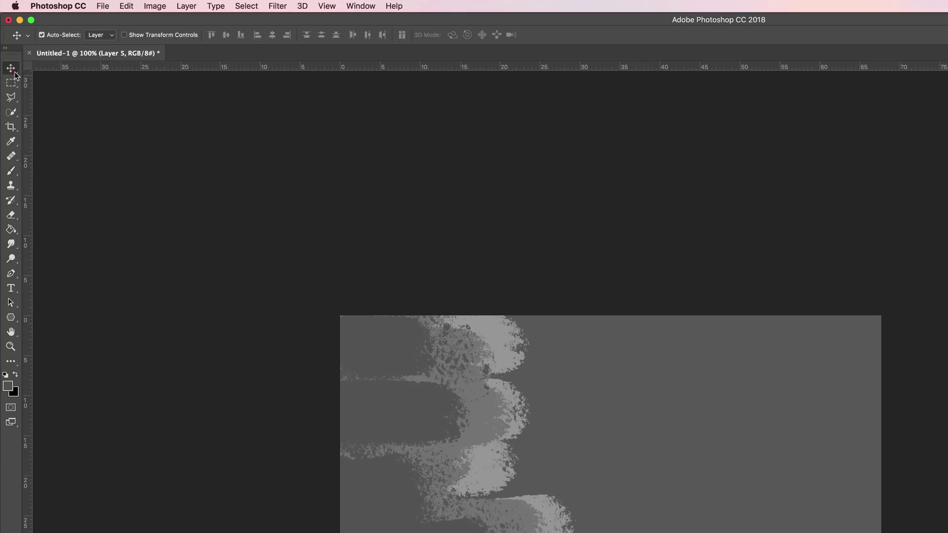
Step: Export the brush-stroke banner with Save for Web (Legacy) as a 1920 × 847 JPEG at quality 100
click(103, 5)
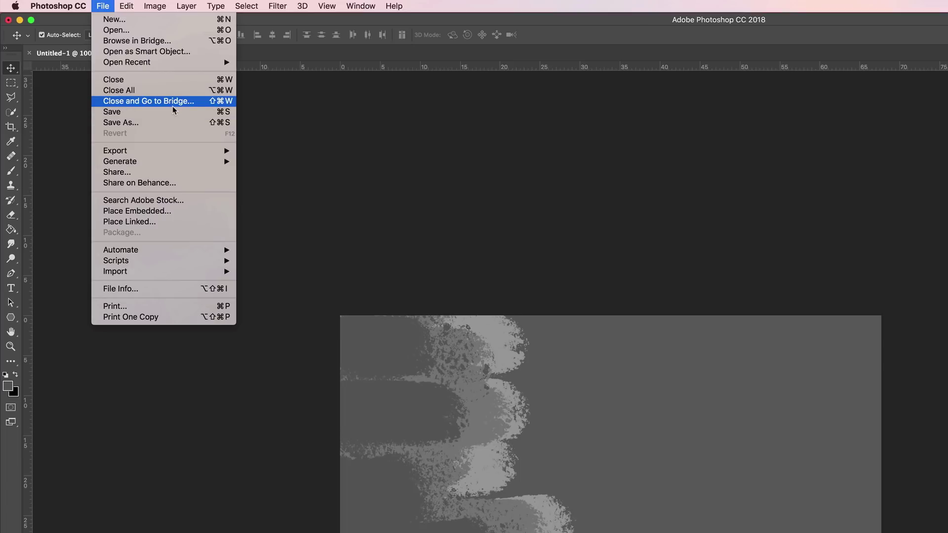
mouse_move(168, 151)
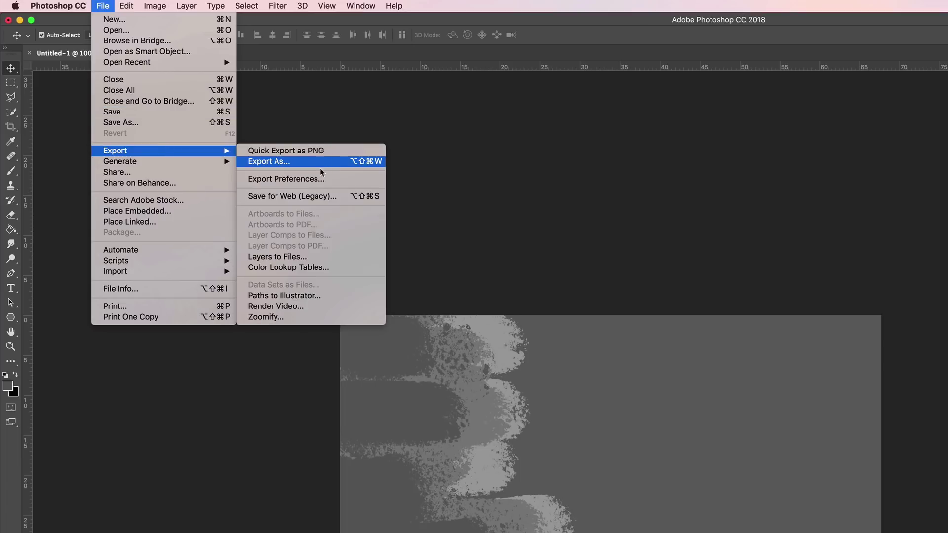
click(303, 196)
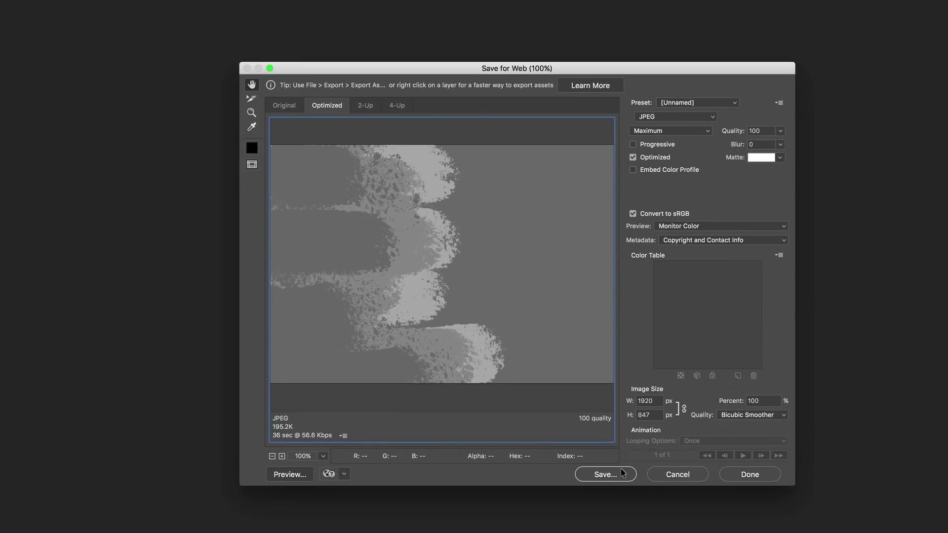
click(605, 474)
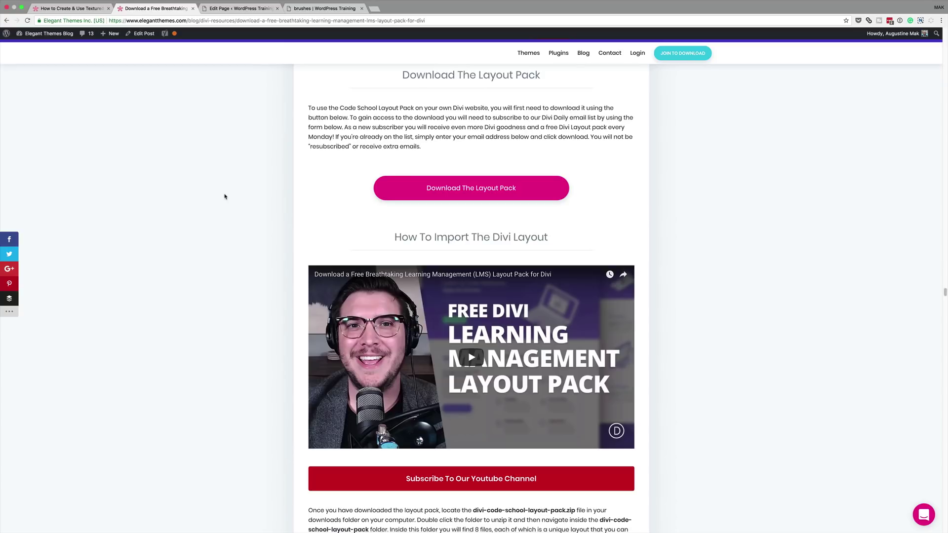
scroll(222, 218, up, 4)
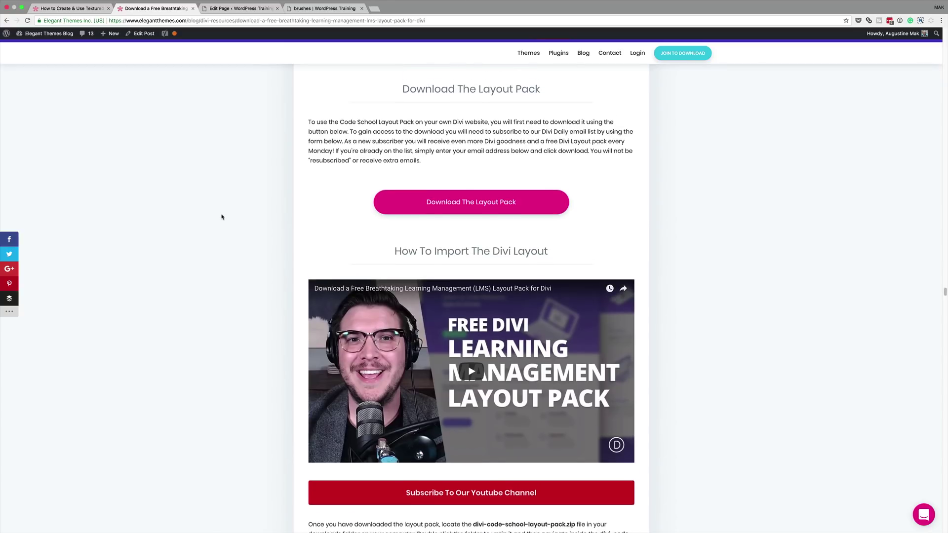
scroll(222, 217, down, 2)
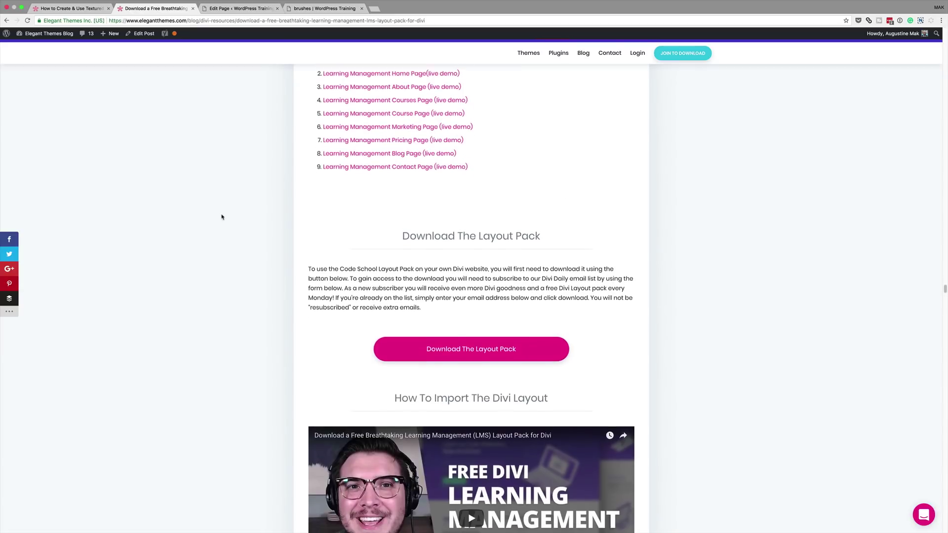
scroll(221, 217, up, 4)
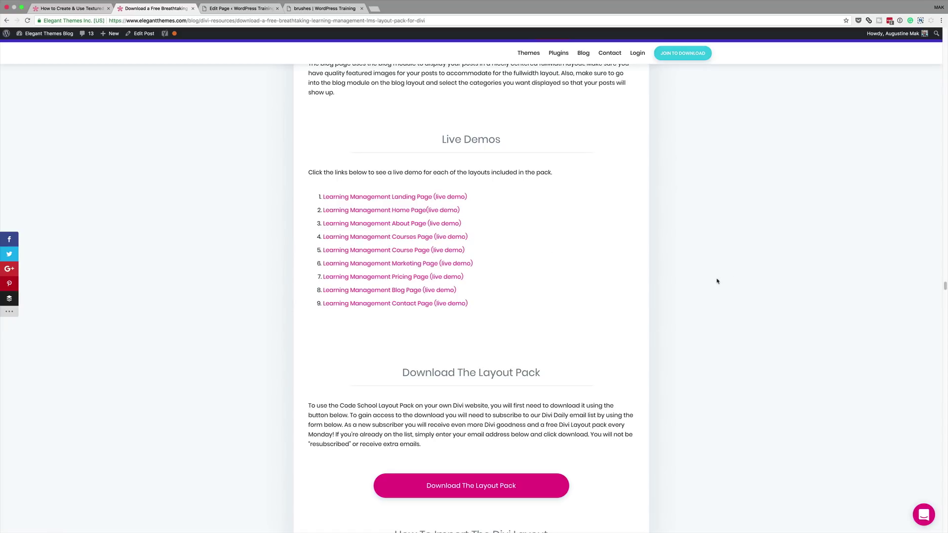
drag(945, 286, 944, 37)
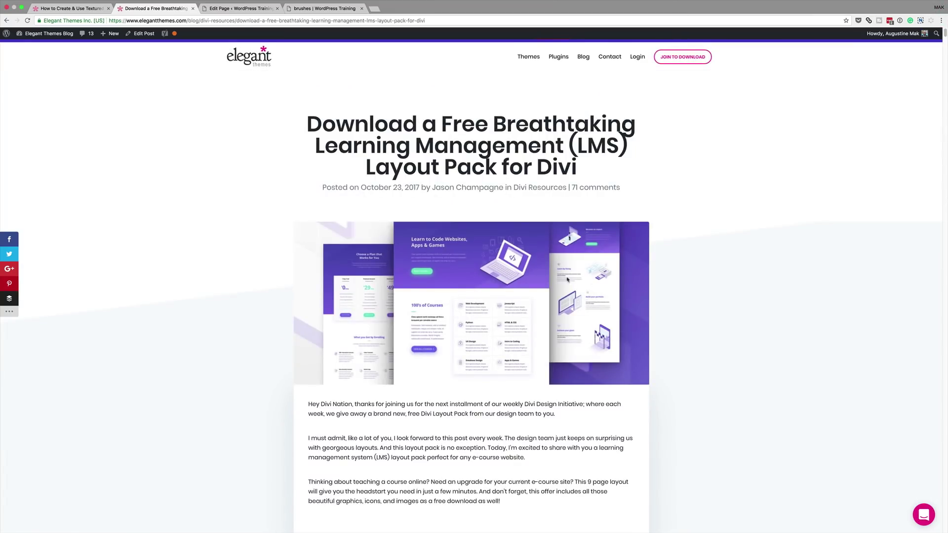
Step: Open the 'brushes' page from the WordPress editor in the Divi Visual Builder
click(224, 9)
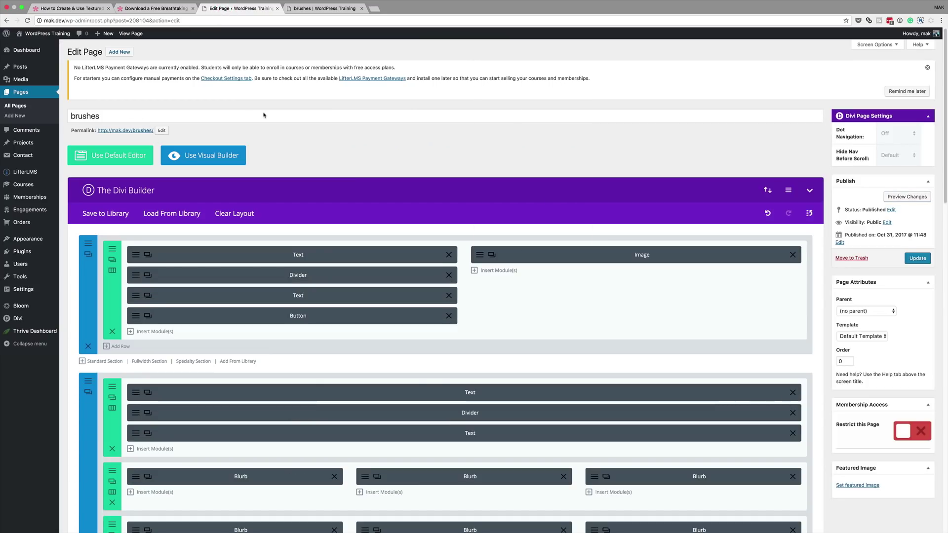
drag(103, 117, 69, 116)
click(333, 149)
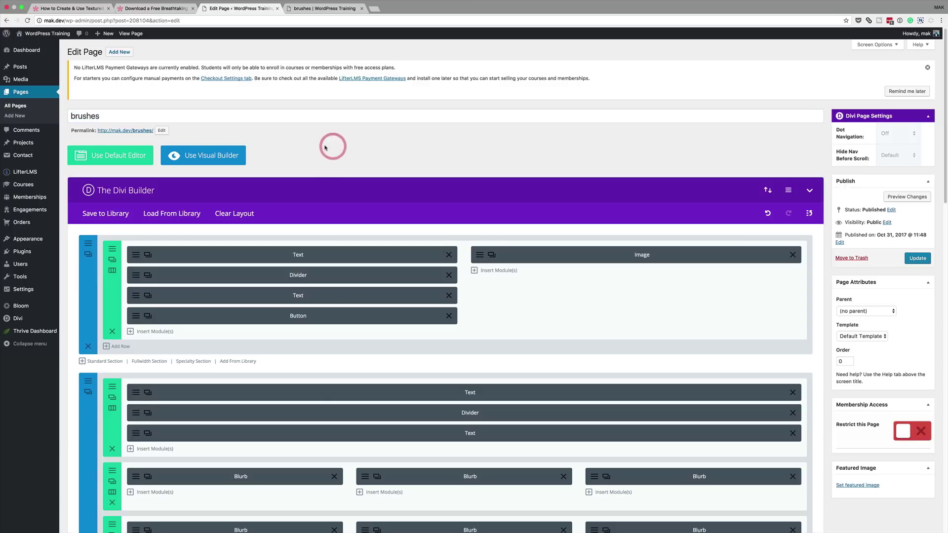
click(214, 156)
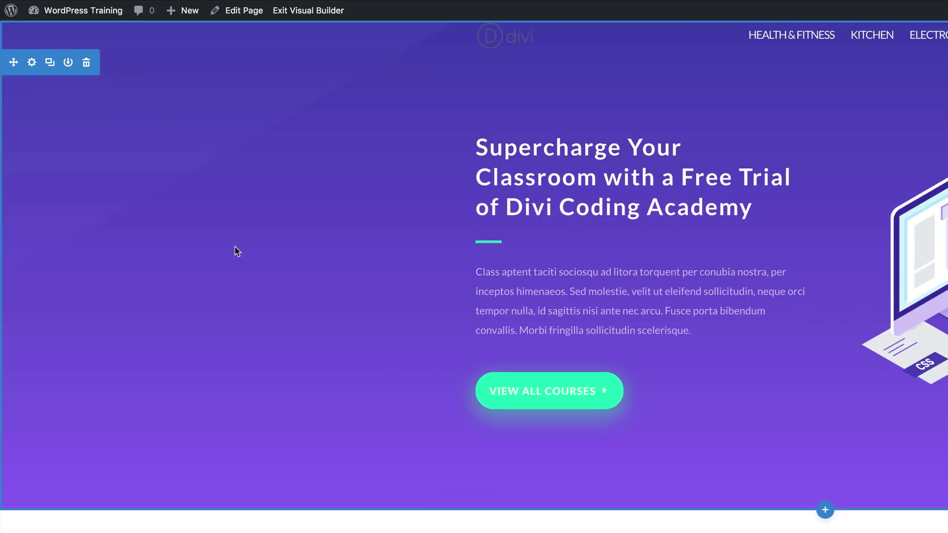
Step: Change both hero gradient colours and make the gradient radial
click(32, 67)
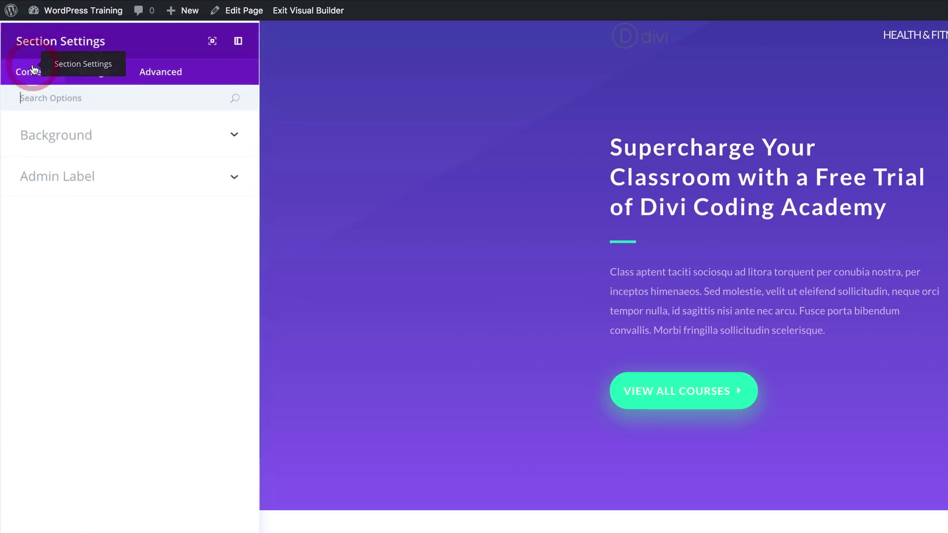
click(75, 137)
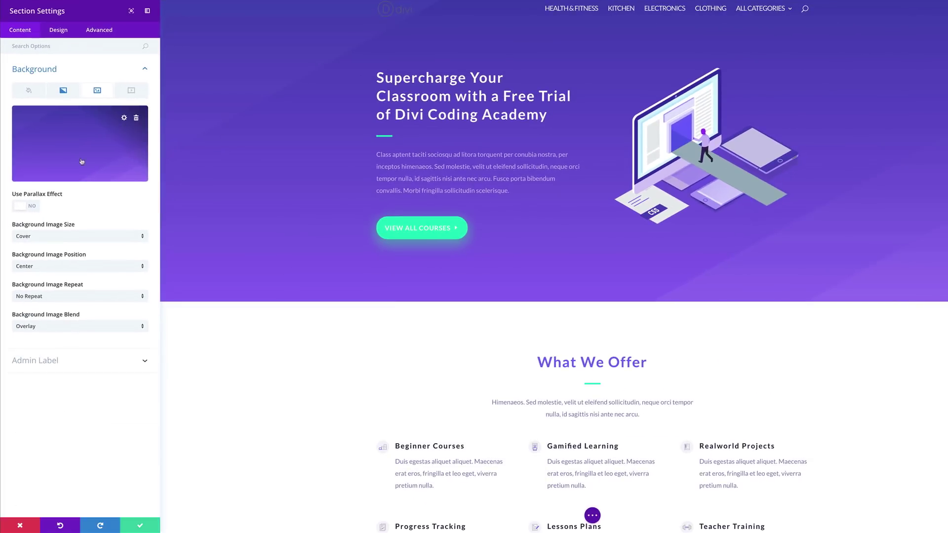
click(63, 92)
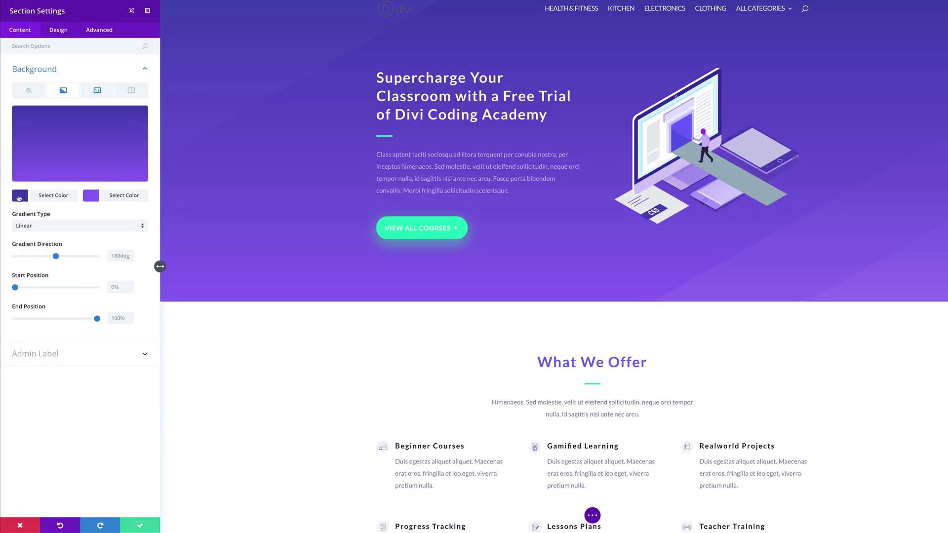
click(19, 198)
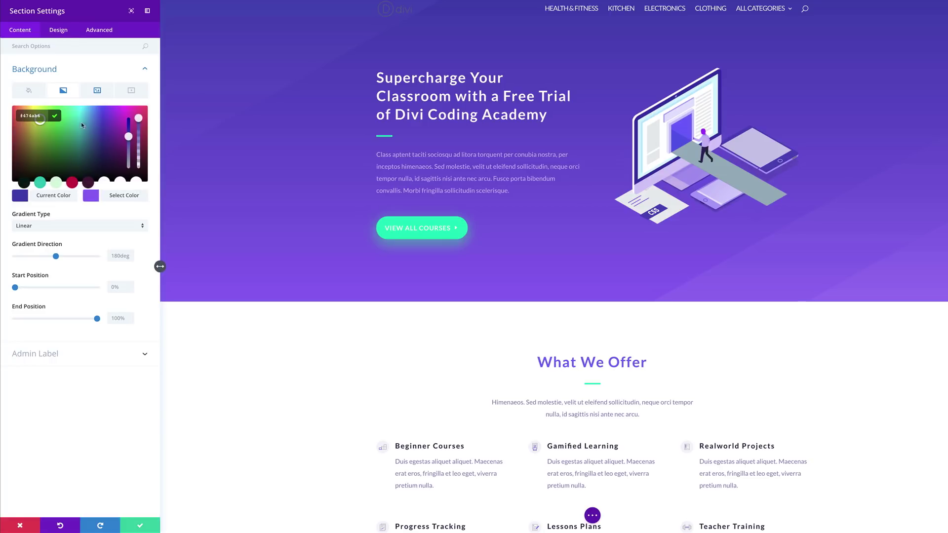
click(103, 129)
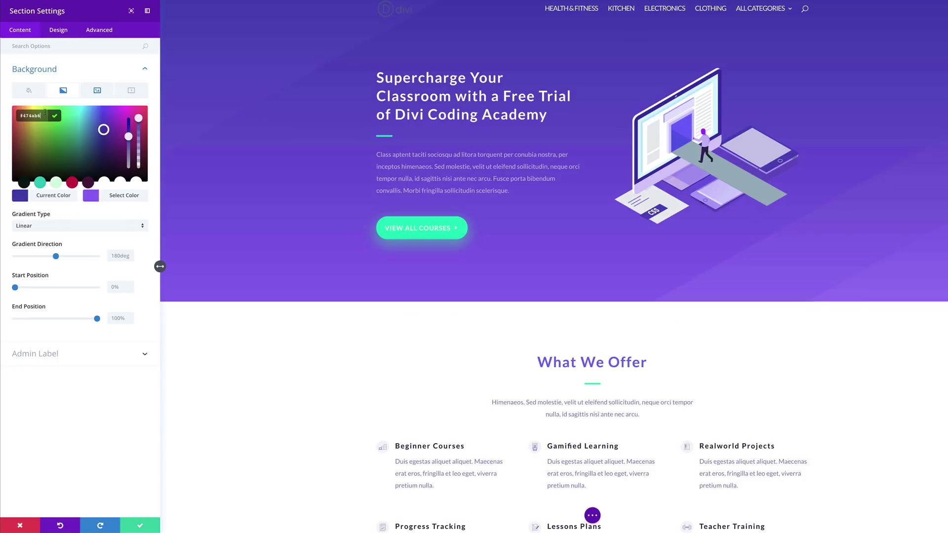
click(91, 195)
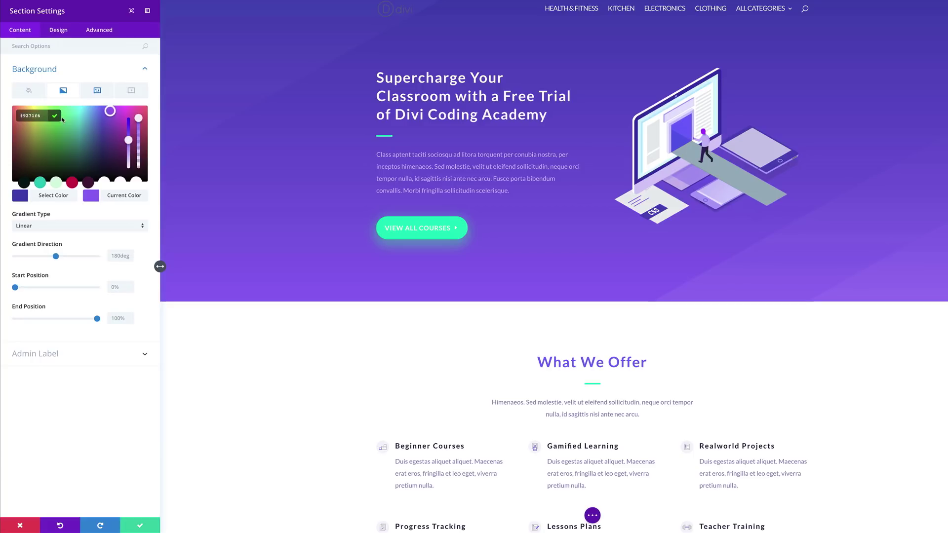
click(54, 228)
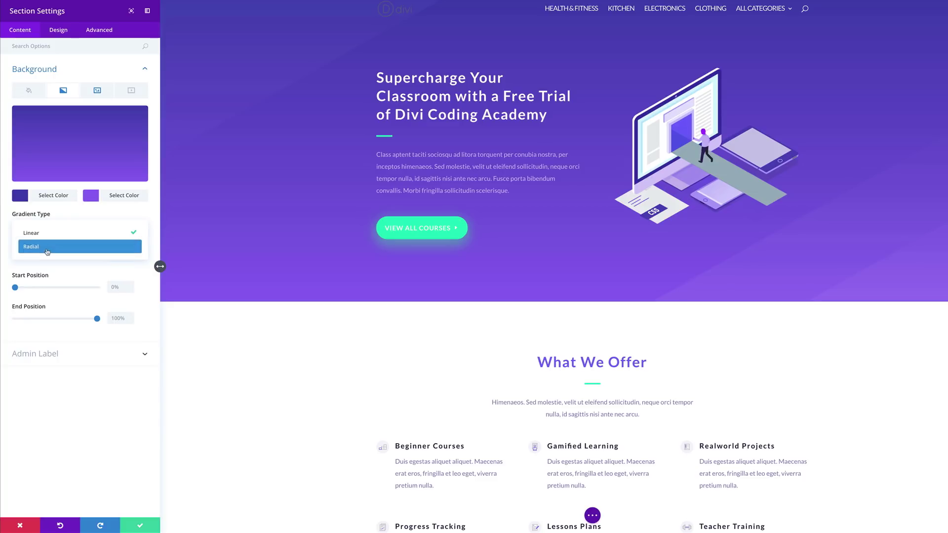
click(47, 248)
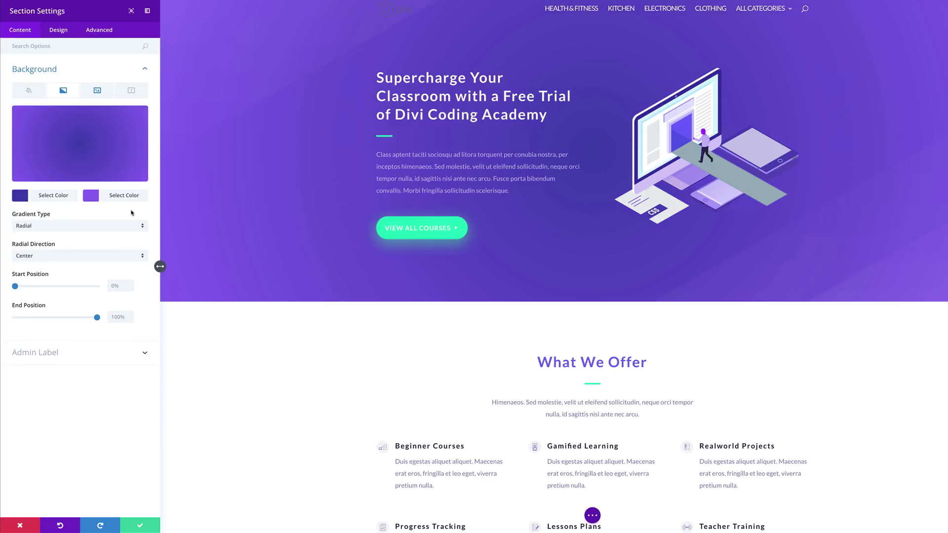
Step: Move the gradient start position to 41% and remove the existing background image
drag(17, 287, 49, 286)
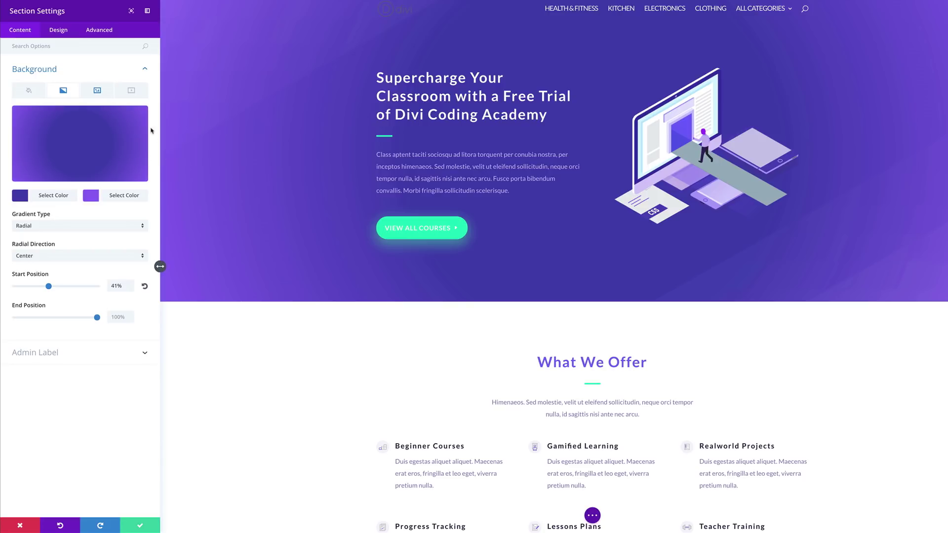
click(98, 89)
mouse_move(134, 130)
click(136, 112)
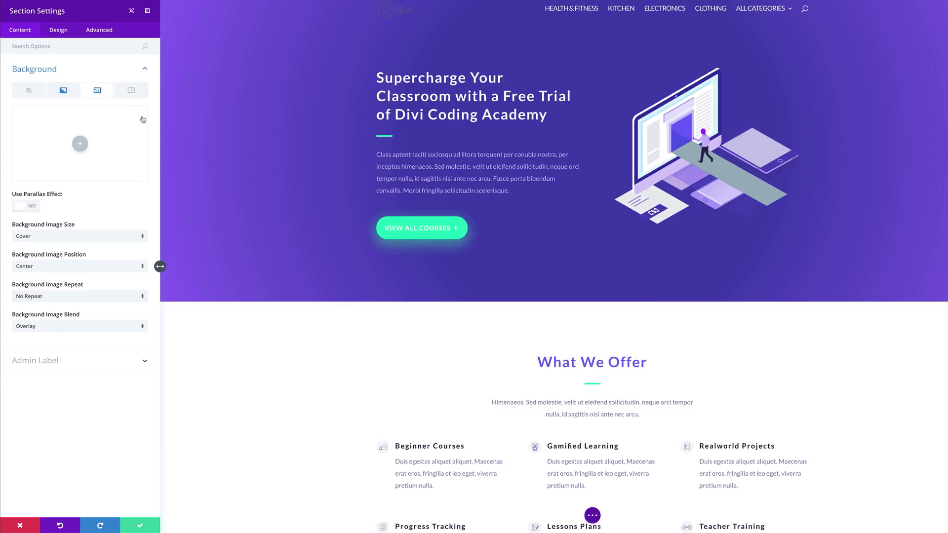
Step: Upload Documents/Divi-bg.jpg as the hero background image and save the section settings
click(80, 144)
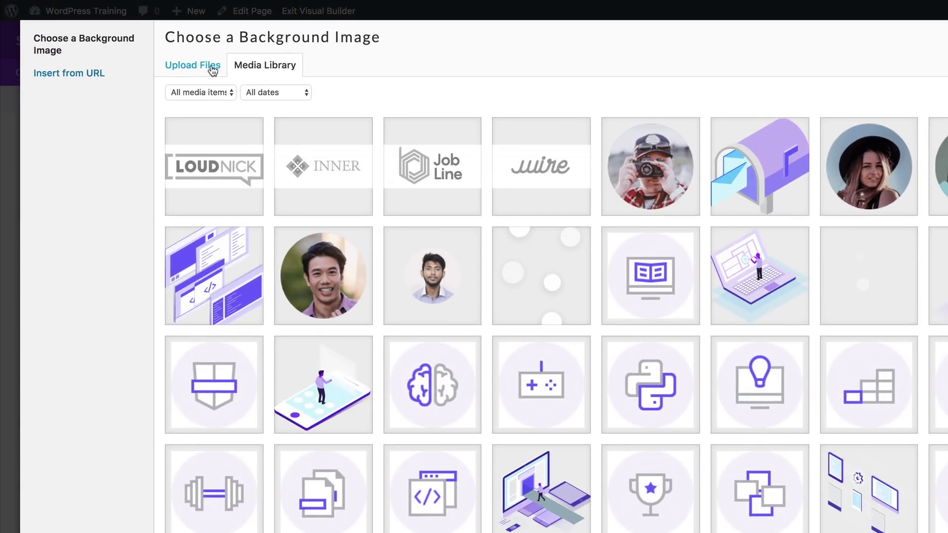
click(127, 28)
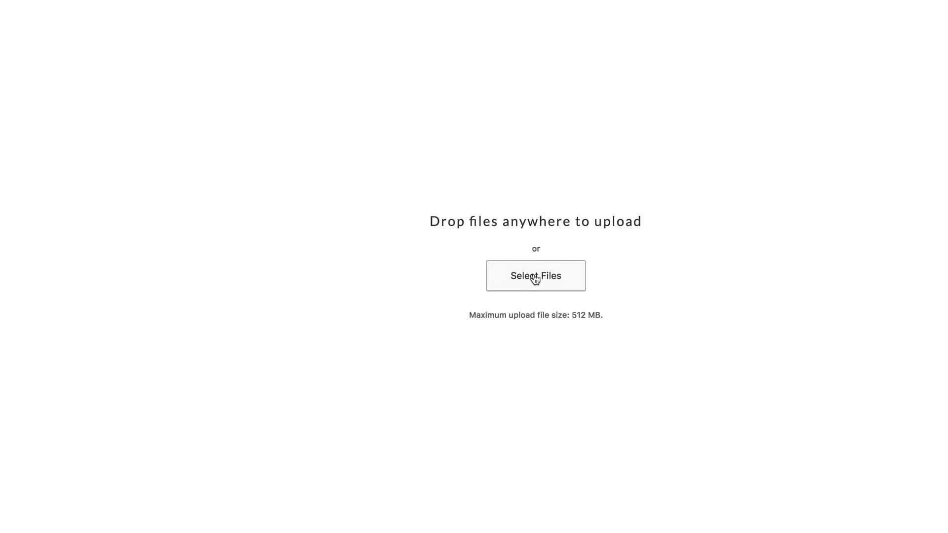
click(535, 275)
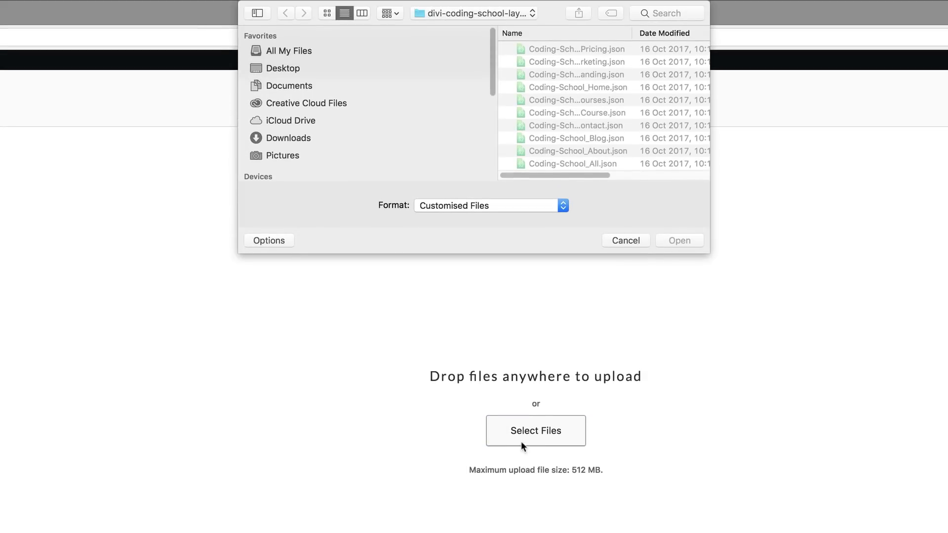
click(300, 85)
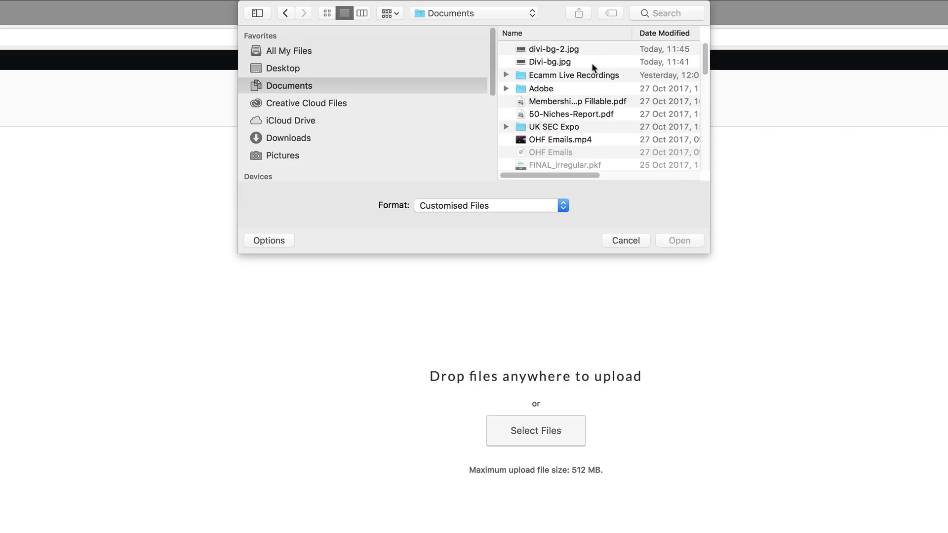
click(560, 63)
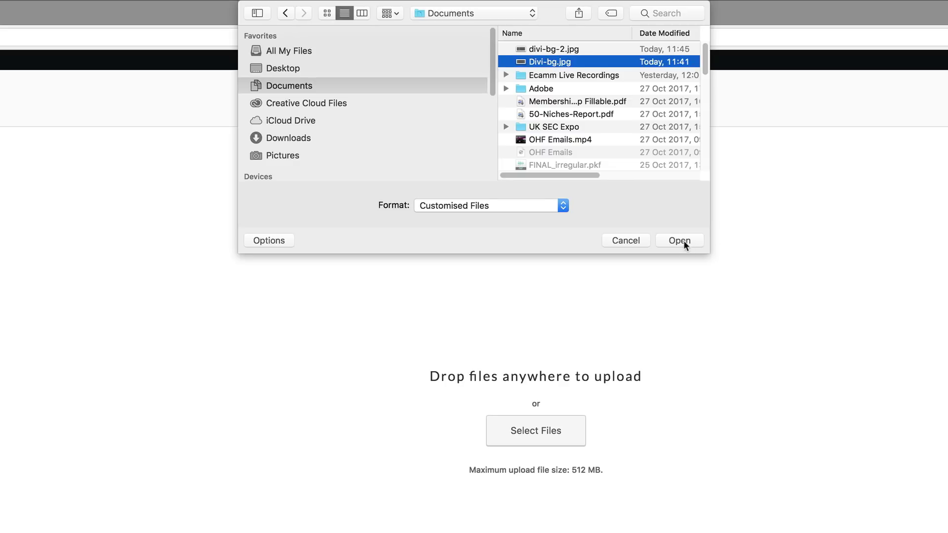
click(683, 242)
scroll(860, 405, down, 2)
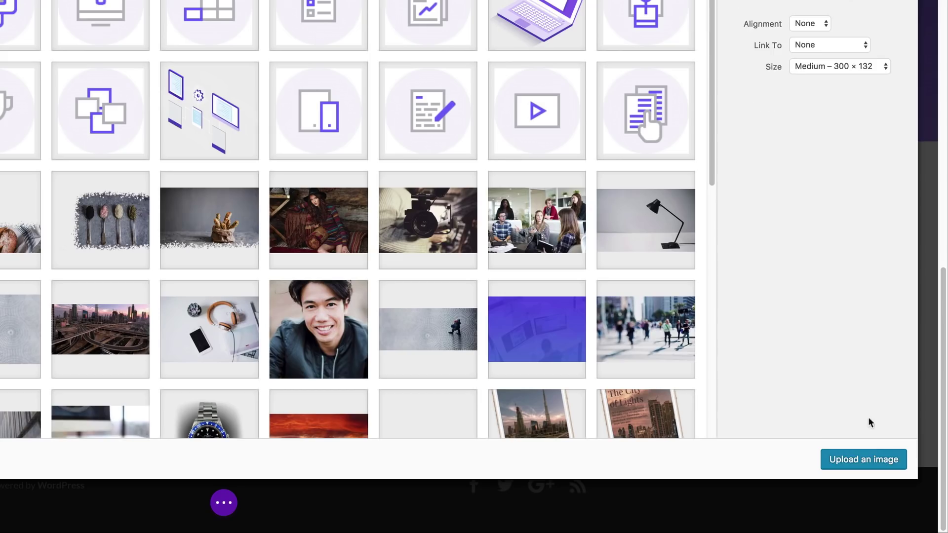
click(877, 466)
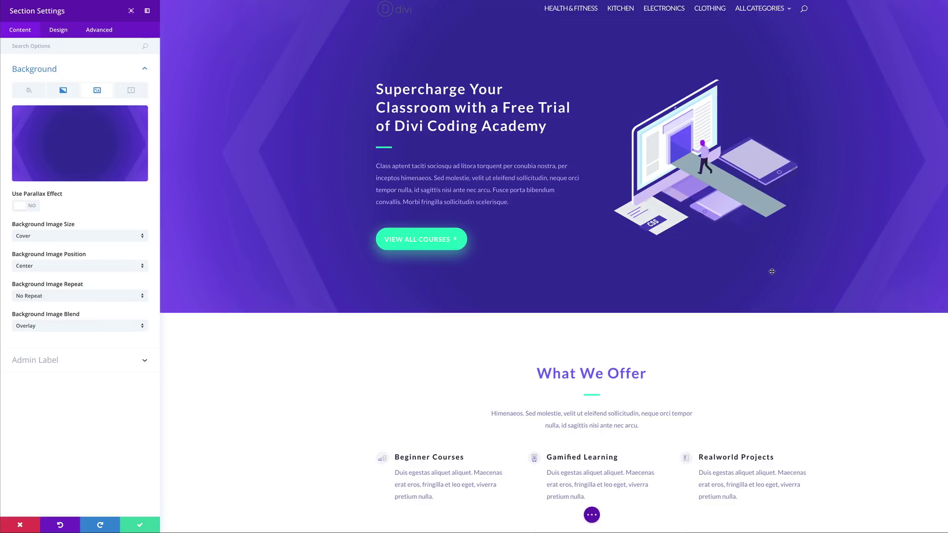
click(140, 526)
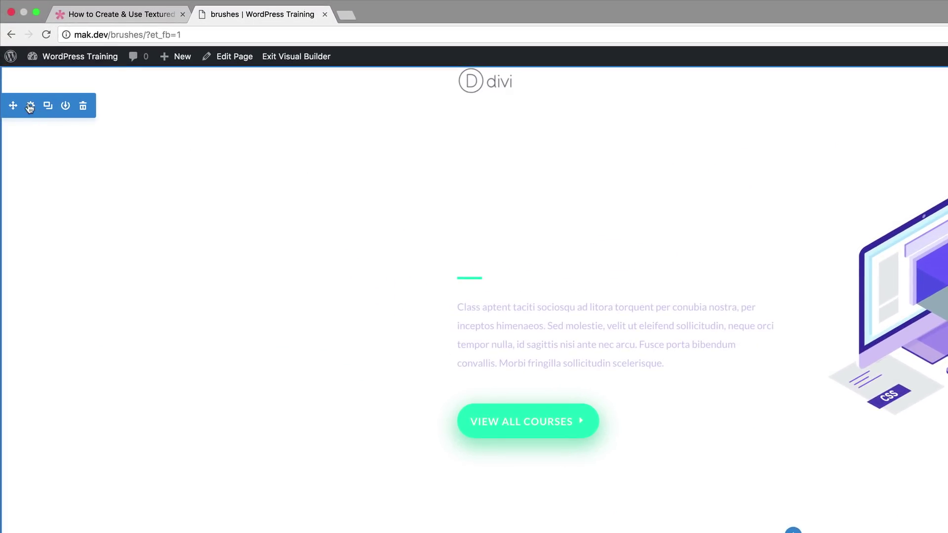
Step: Add a gradient to the hero background, set both purple colours, and make it linear
click(30, 106)
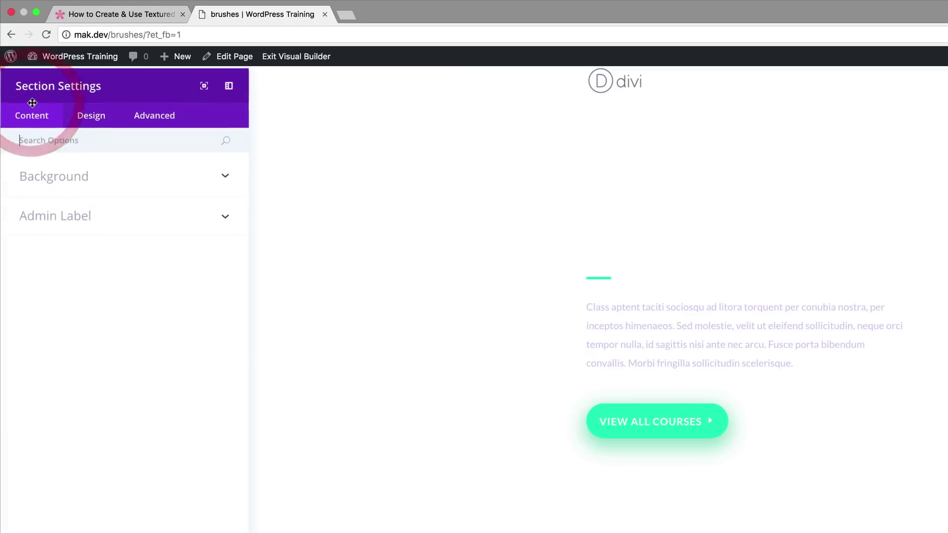
click(52, 175)
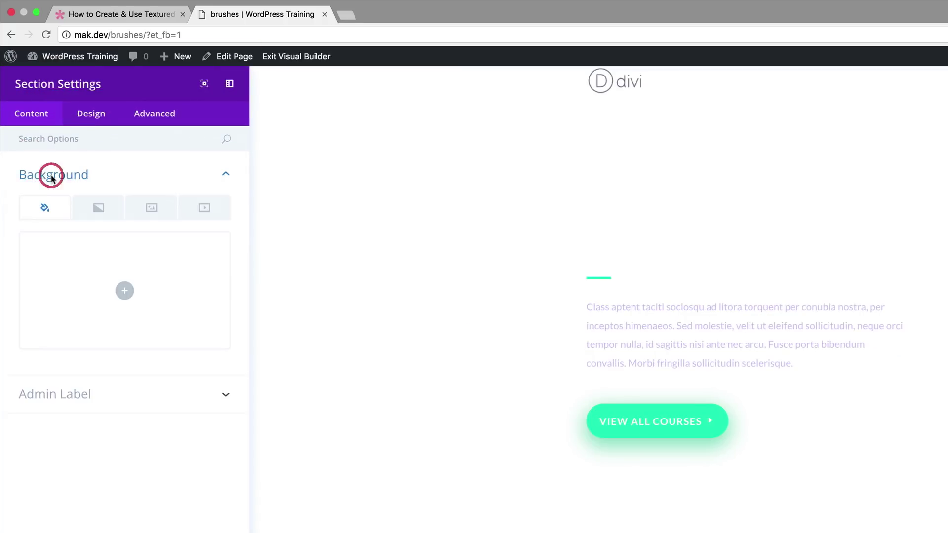
click(99, 209)
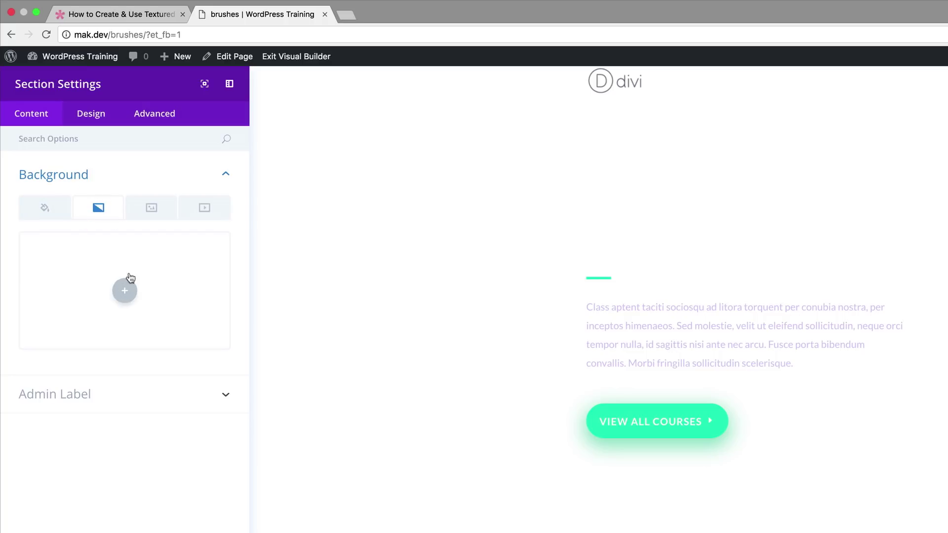
click(124, 290)
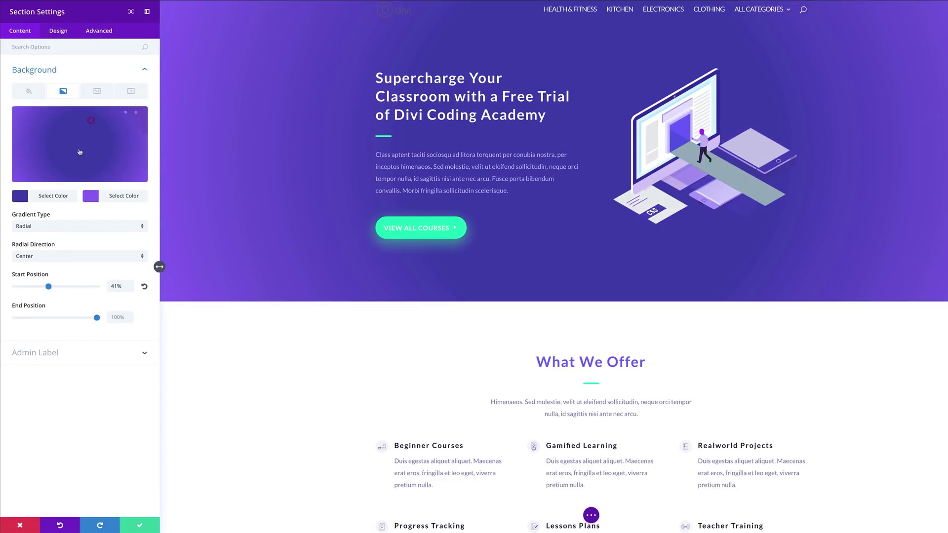
click(22, 199)
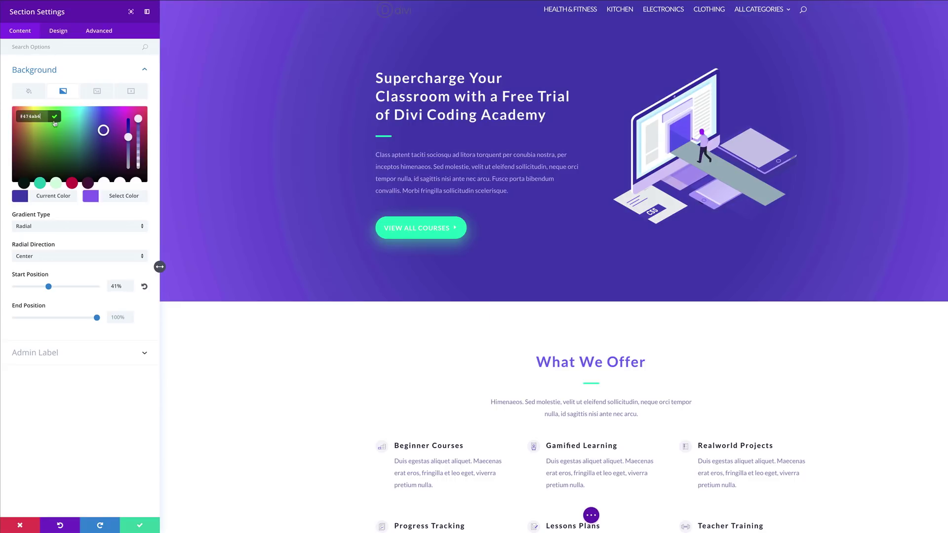
click(91, 197)
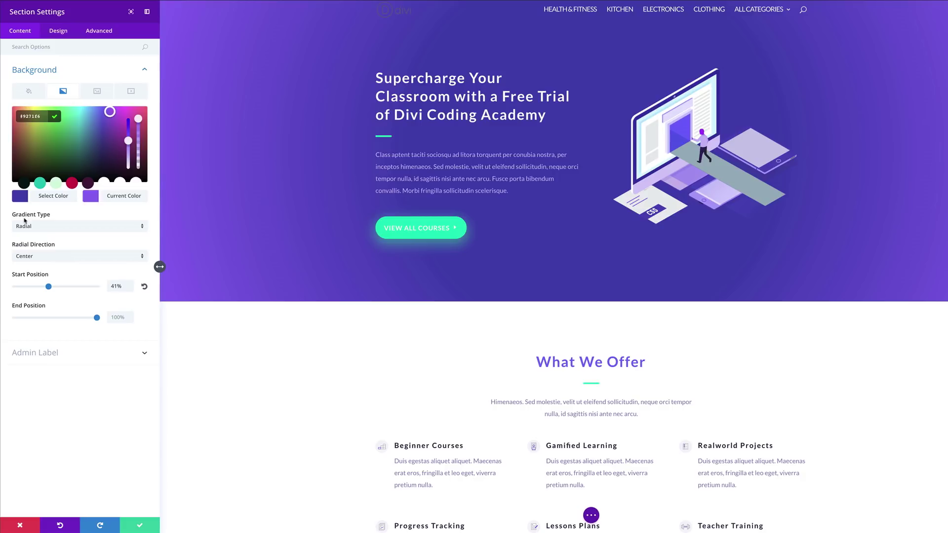
click(49, 226)
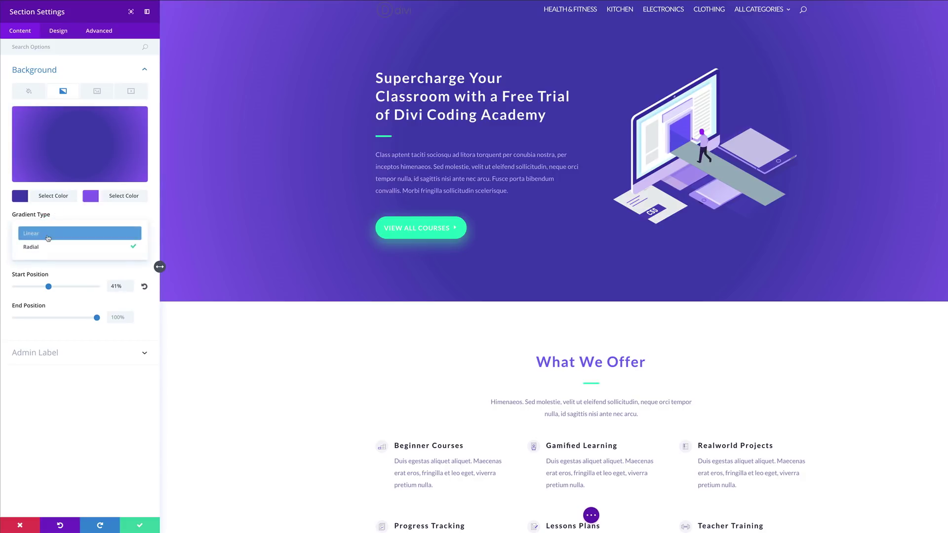
click(48, 235)
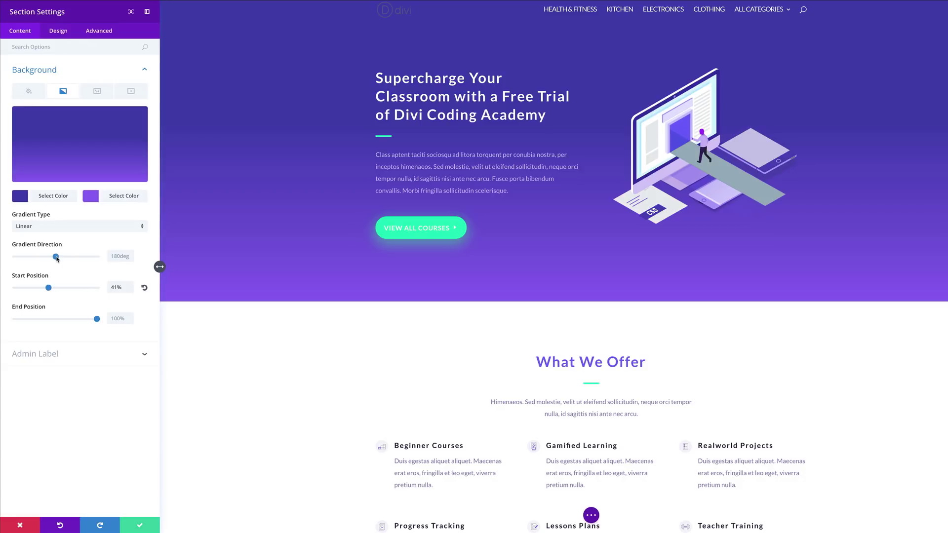
Step: Set the gradient direction to 270deg and the start position to 70%
drag(56, 257, 77, 257)
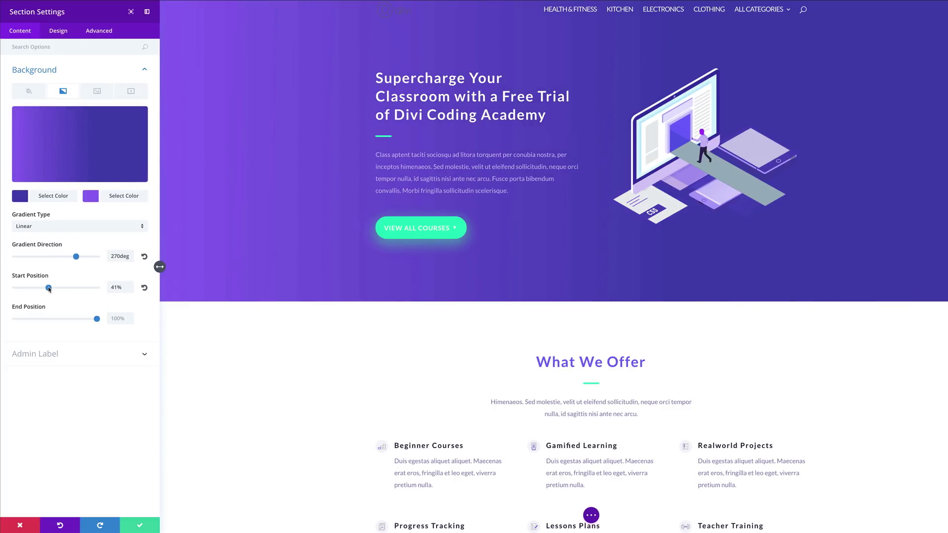
drag(49, 287, 72, 287)
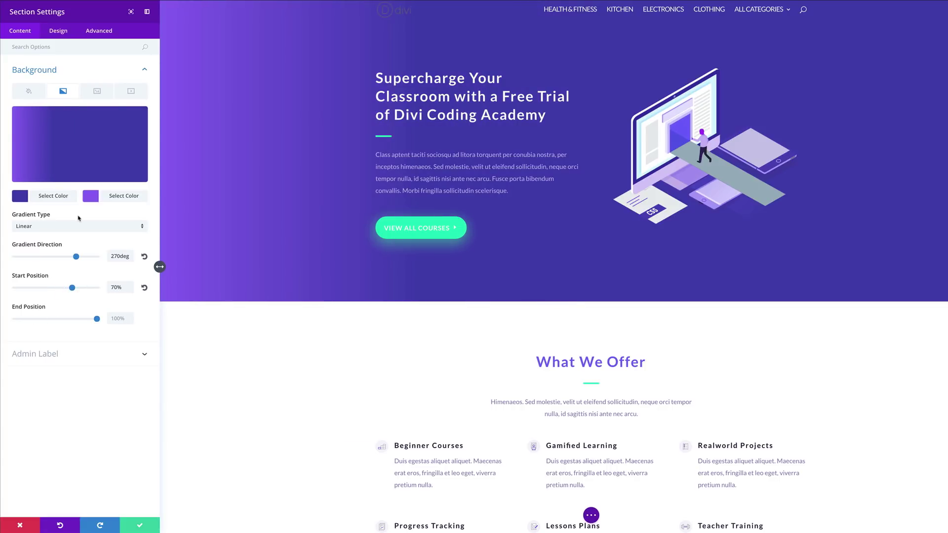
click(97, 90)
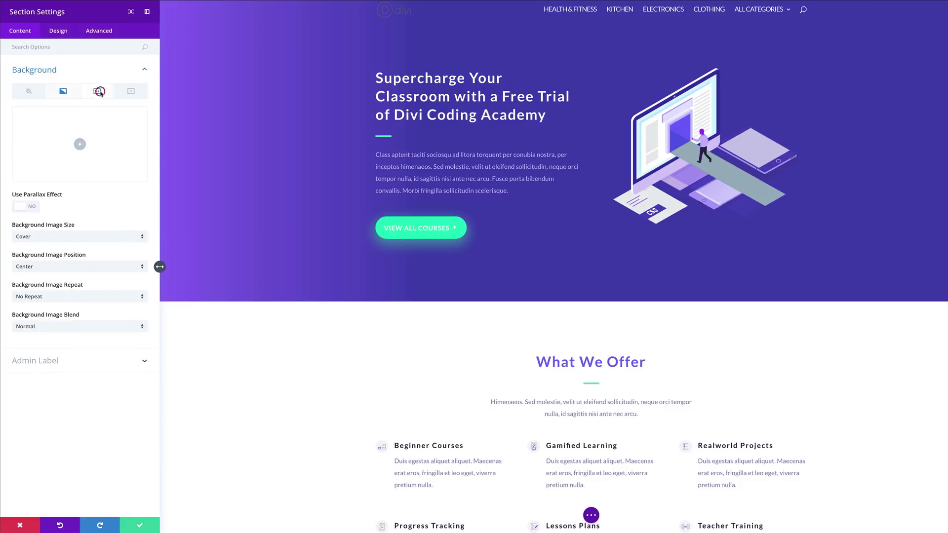
Step: Choose the grey brush-stroke image from the Media Library as the hero background
click(80, 144)
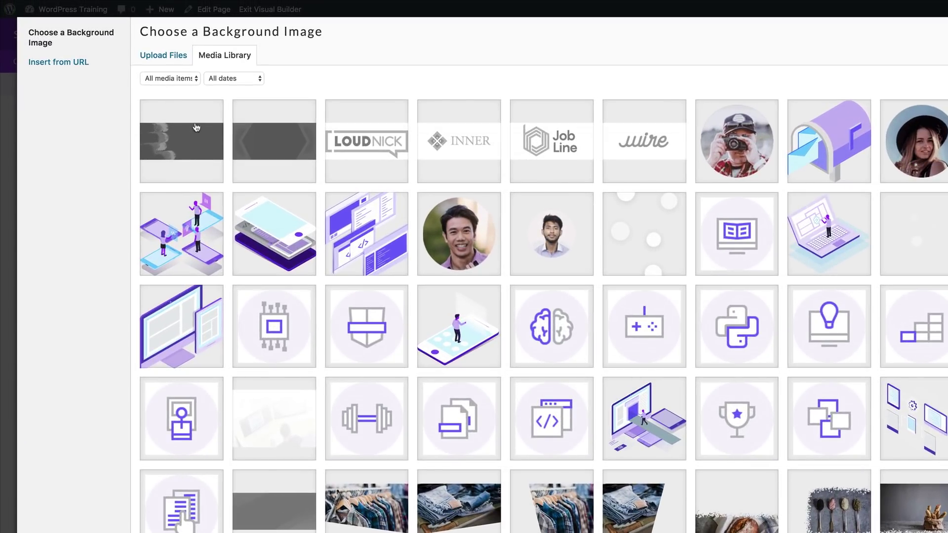
click(188, 153)
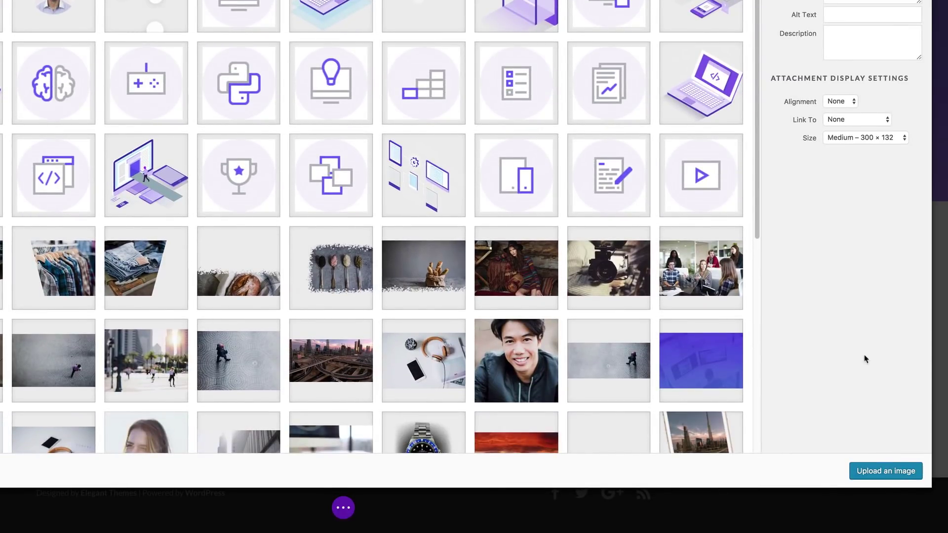
click(884, 472)
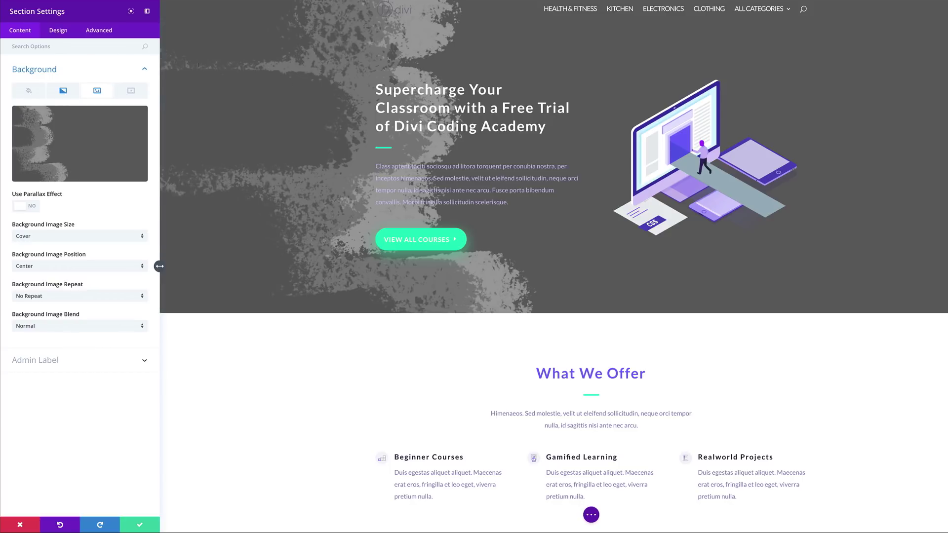
Step: Set the background image blend mode to Overlay
scroll(233, 264, down, 1)
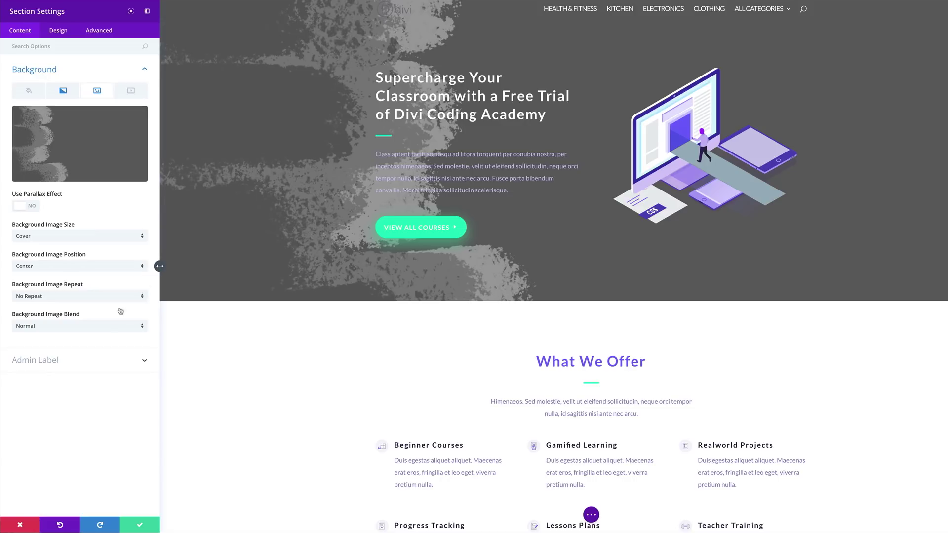
click(54, 329)
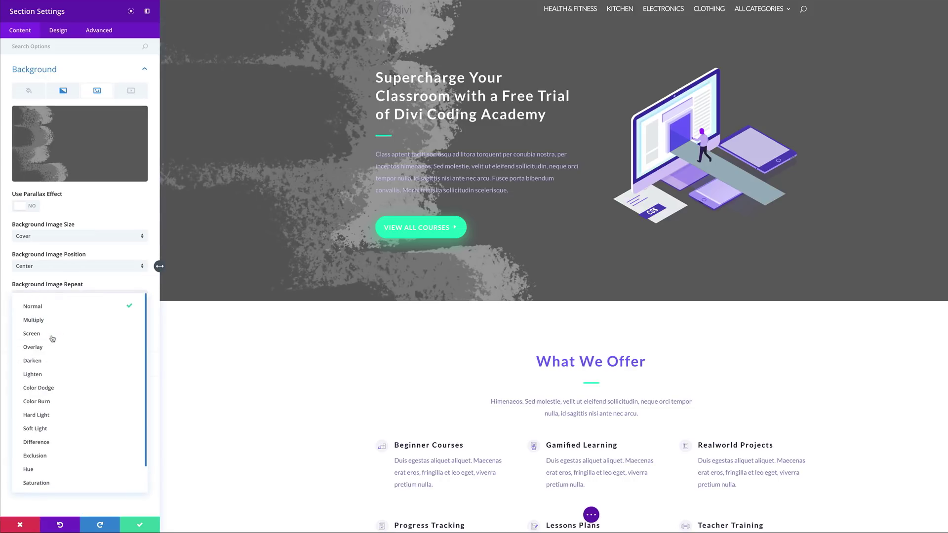
click(42, 352)
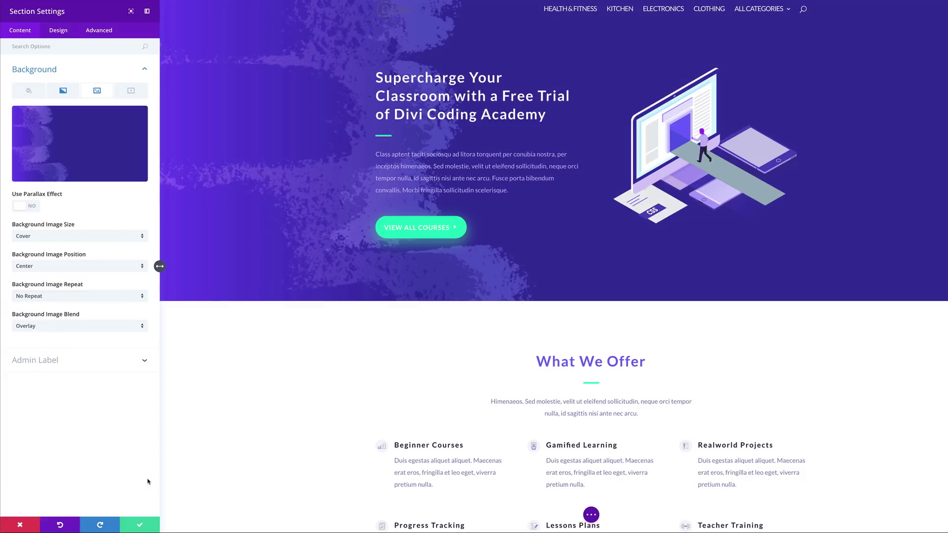